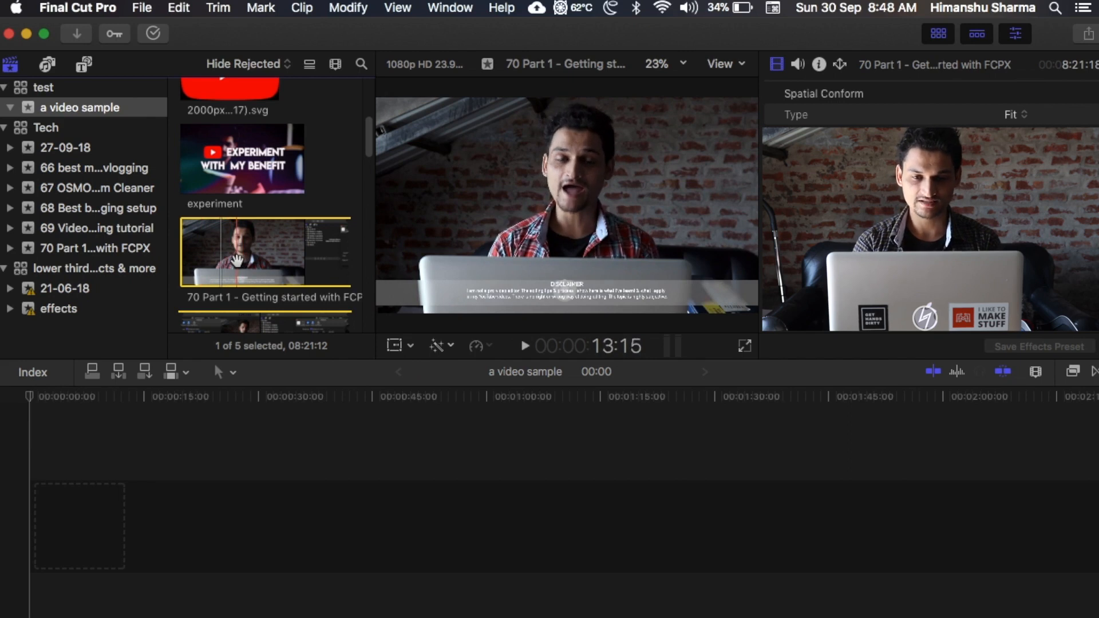
Mark an 08:18 range in the 70 Part 1 - Getting started with FCPX clip and place it in the empty timeline
{"action": "key", "text": "i"}
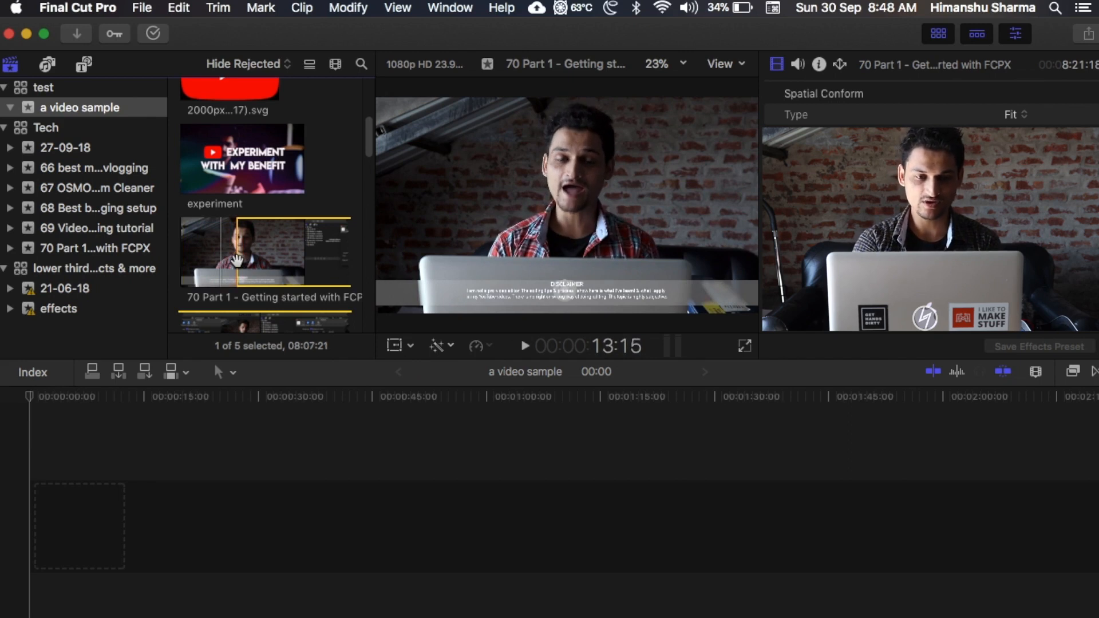
{"action": "key", "text": "i"}
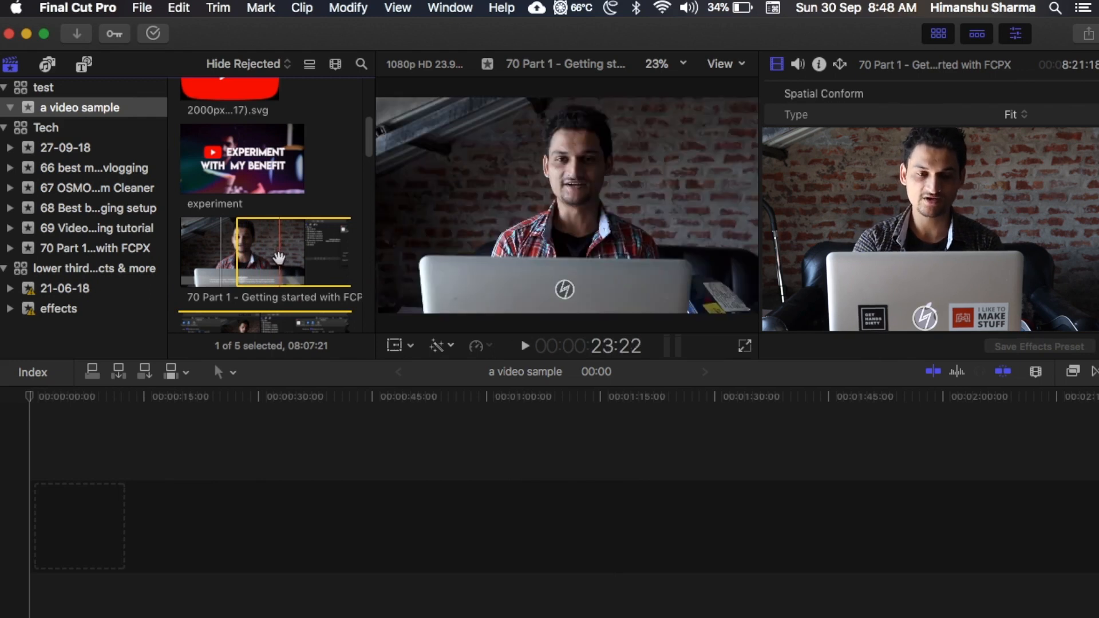
{"action": "key", "text": "o"}
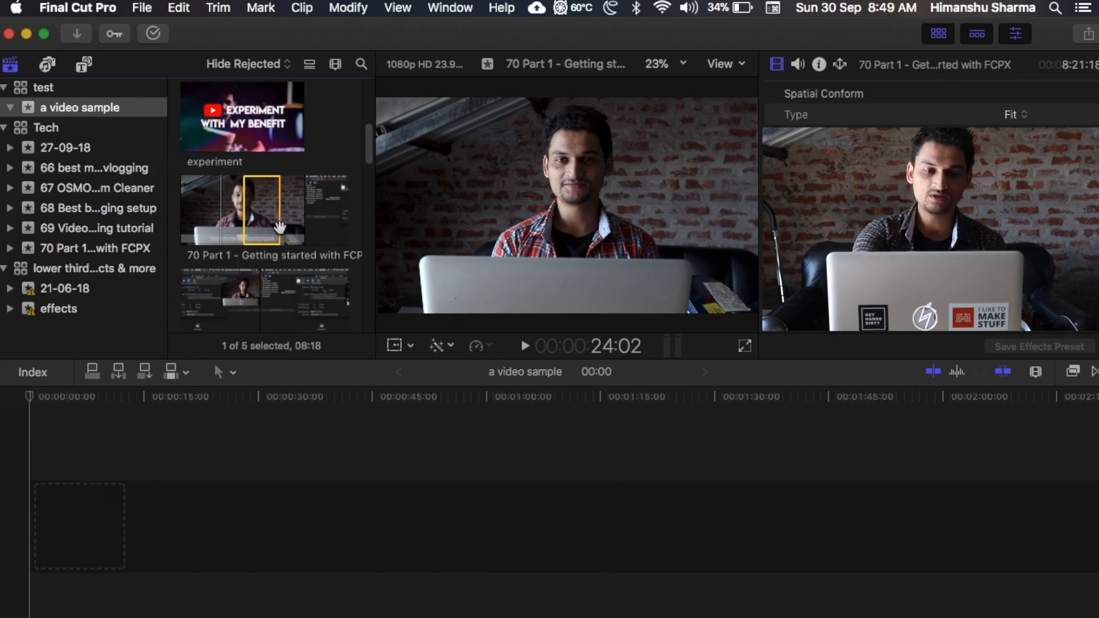
{"action": "left_click_drag", "start_coordinate": [280, 228], "coordinate": [63, 542]}
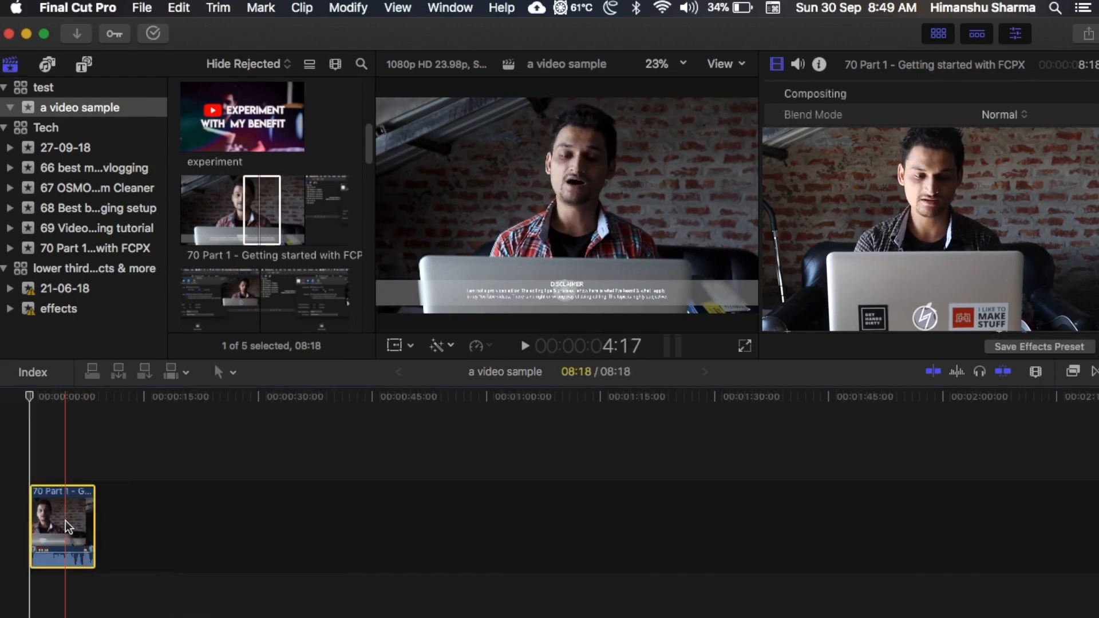
Delete the timeline clip, extend the source clip's marked range to 11:15, and insert that range into the timeline
{"action": "key", "text": "BackSpace"}
{"action": "left_click", "coordinate": [243, 218]}
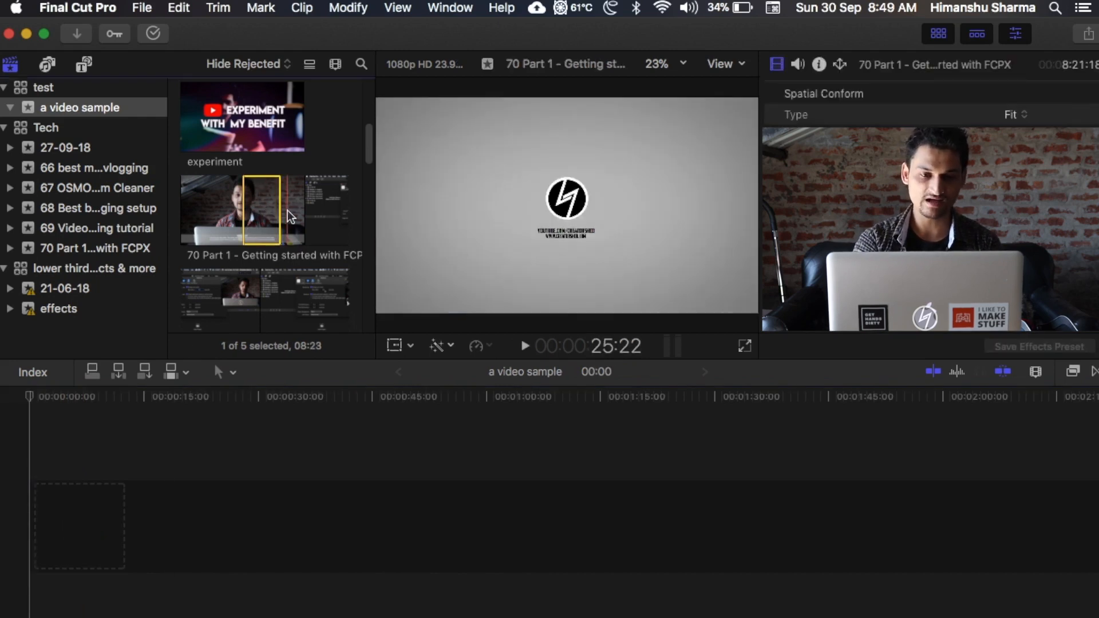
{"action": "key", "text": "o"}
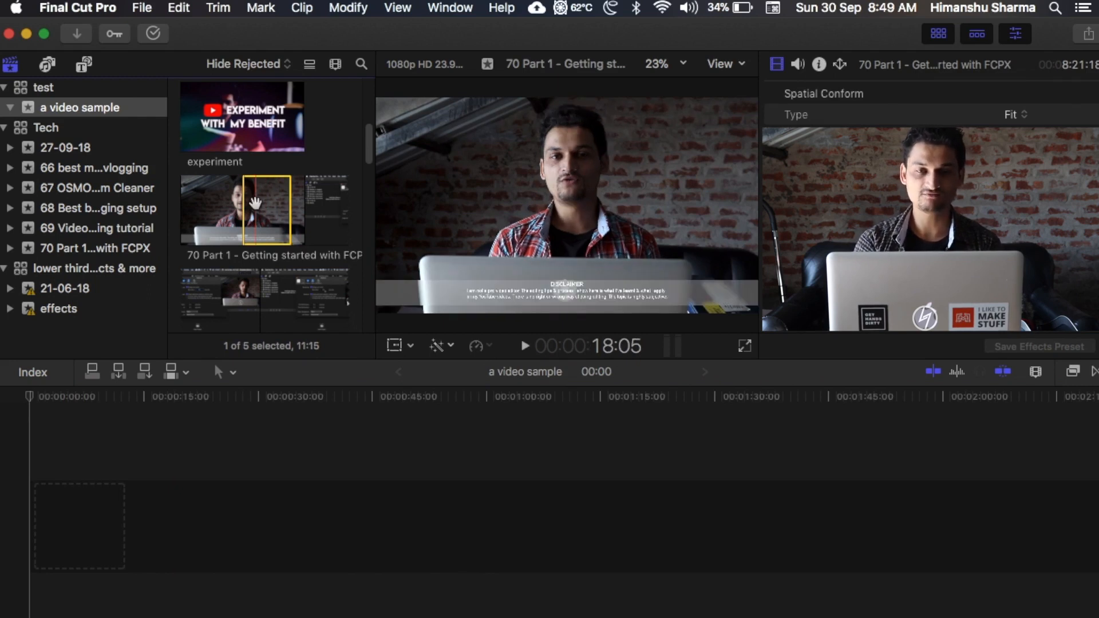
{"action": "key", "text": "w"}
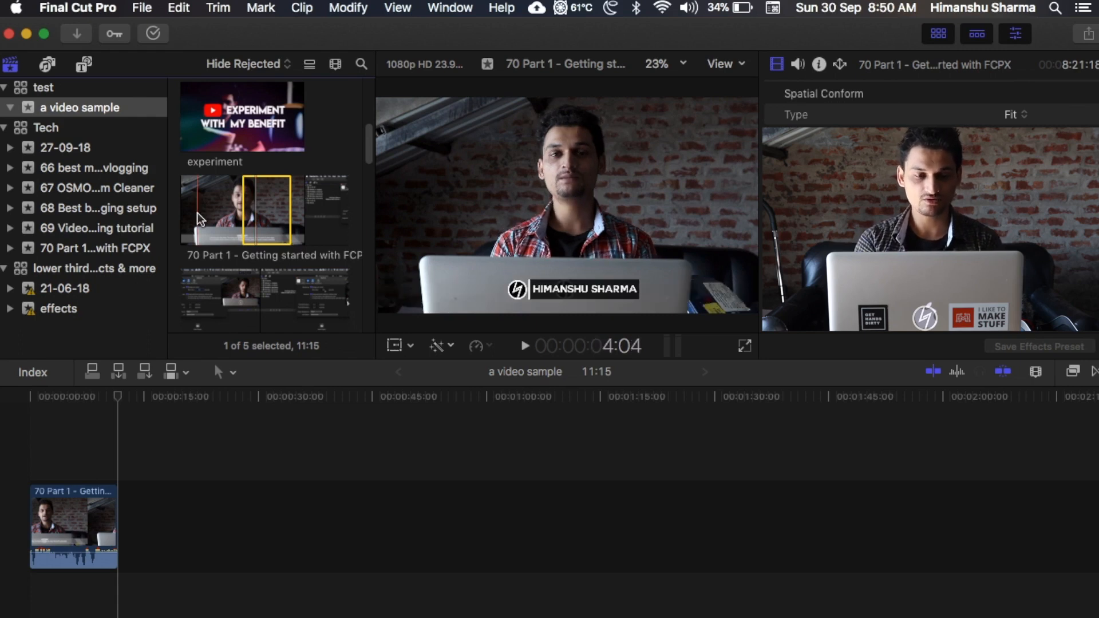
Append a 04:00 range of the experiment clip to the end of the timeline
{"action": "scroll", "coordinate": [227, 256], "scroll_direction": "down", "scroll_amount": 5}
{"action": "scroll", "coordinate": [227, 256], "scroll_direction": "up", "scroll_amount": 10}
{"action": "scroll", "coordinate": [227, 256], "scroll_direction": "down", "scroll_amount": 5}
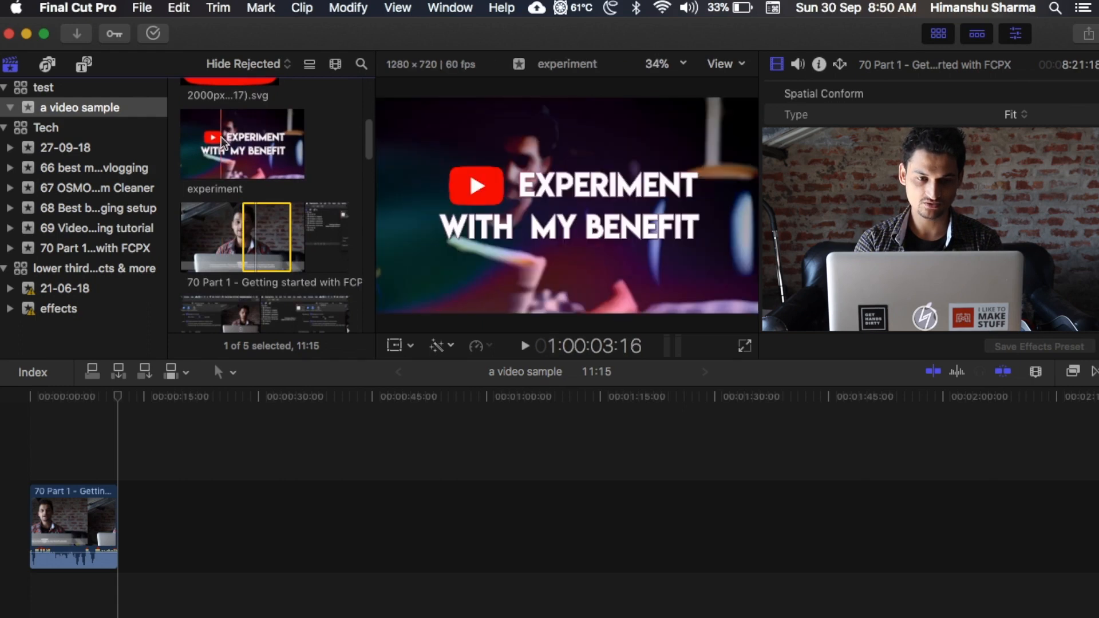
{"action": "left_click", "coordinate": [222, 149]}
{"action": "key", "text": "e"}
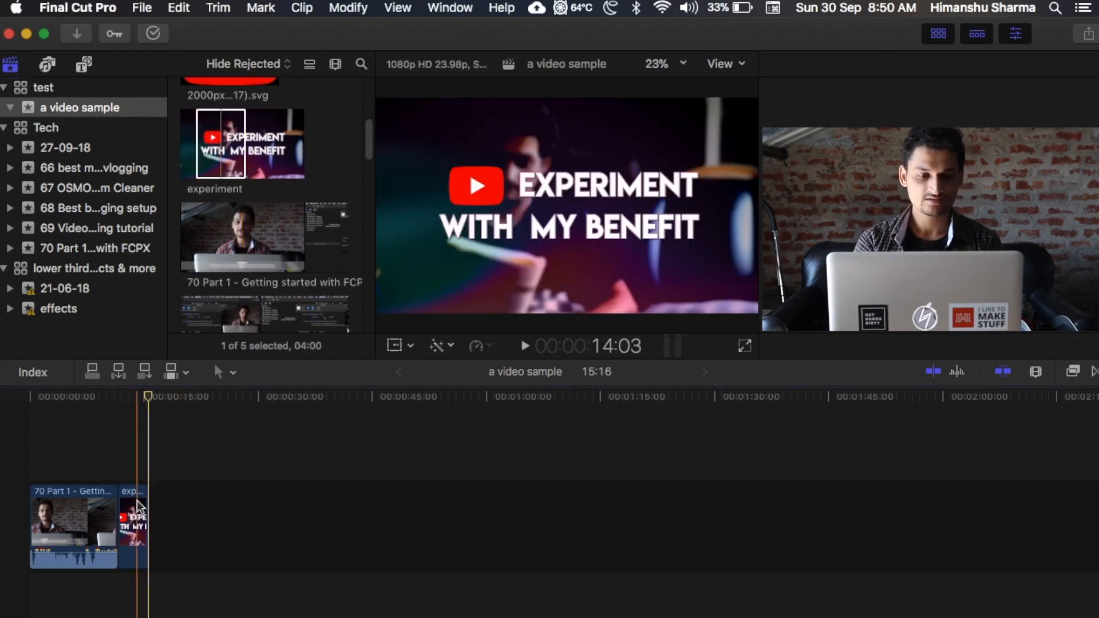
Try to move the experiment clip farther along the timeline, then lift it out of the primary storyline
{"action": "left_click", "coordinate": [136, 500]}
{"action": "left_click_drag", "start_coordinate": [137, 501], "coordinate": [218, 497]}
{"action": "left_click_drag", "start_coordinate": [133, 506], "coordinate": [250, 513]}
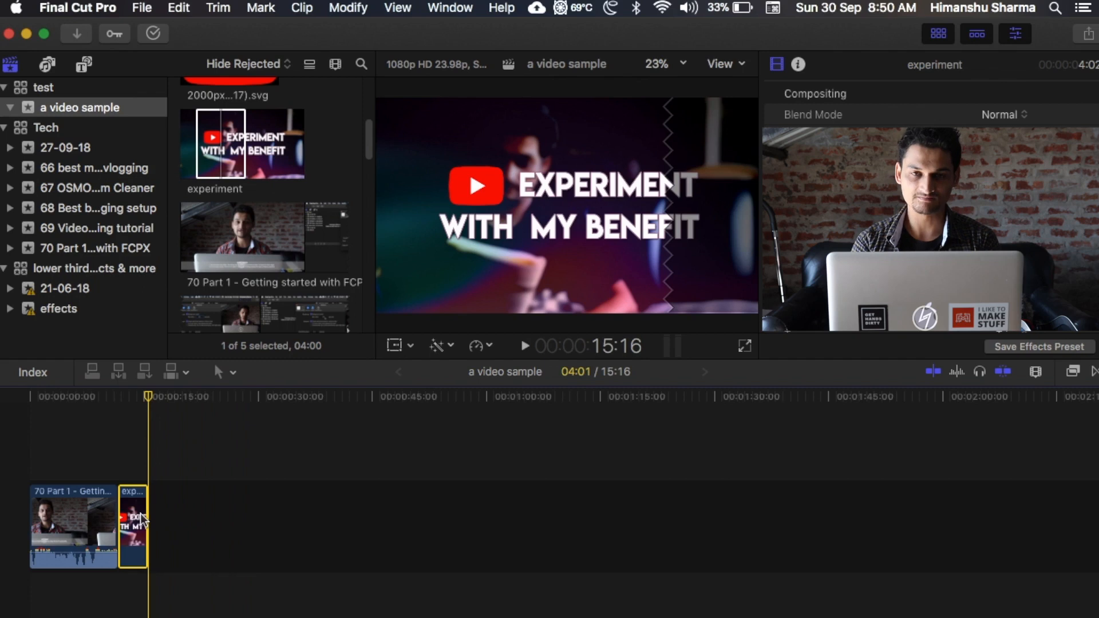
{"action": "key", "text": "alt+super+Up"}
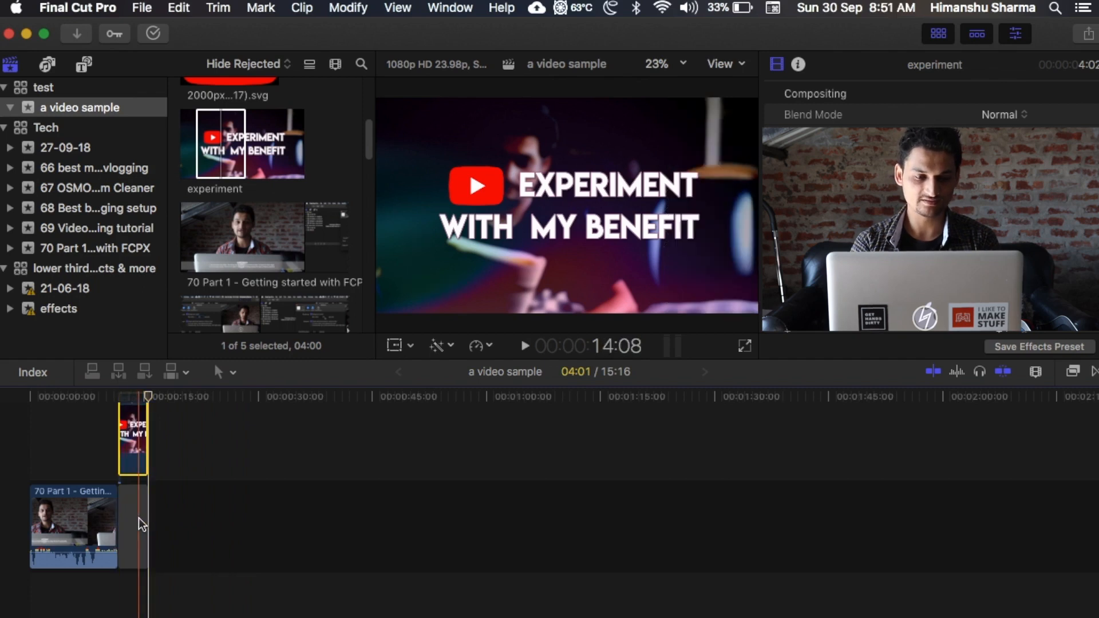
Move the experiment clip back into the primary storyline and delete the gap clip after it
{"action": "left_click_drag", "start_coordinate": [127, 440], "coordinate": [135, 529]}
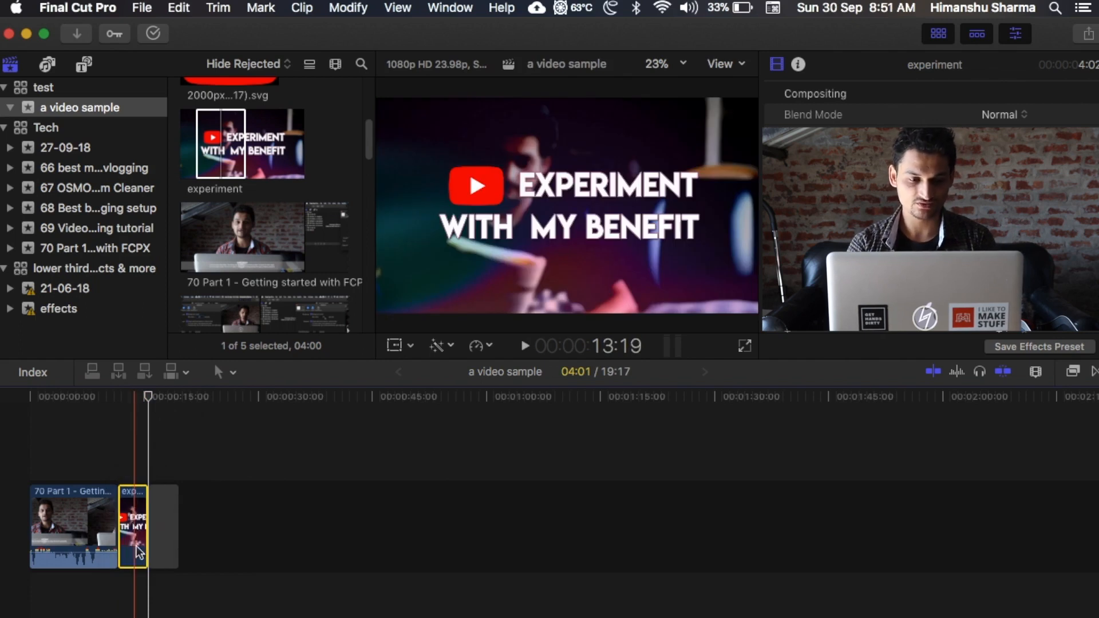
{"action": "left_click_drag", "start_coordinate": [129, 536], "coordinate": [198, 533]}
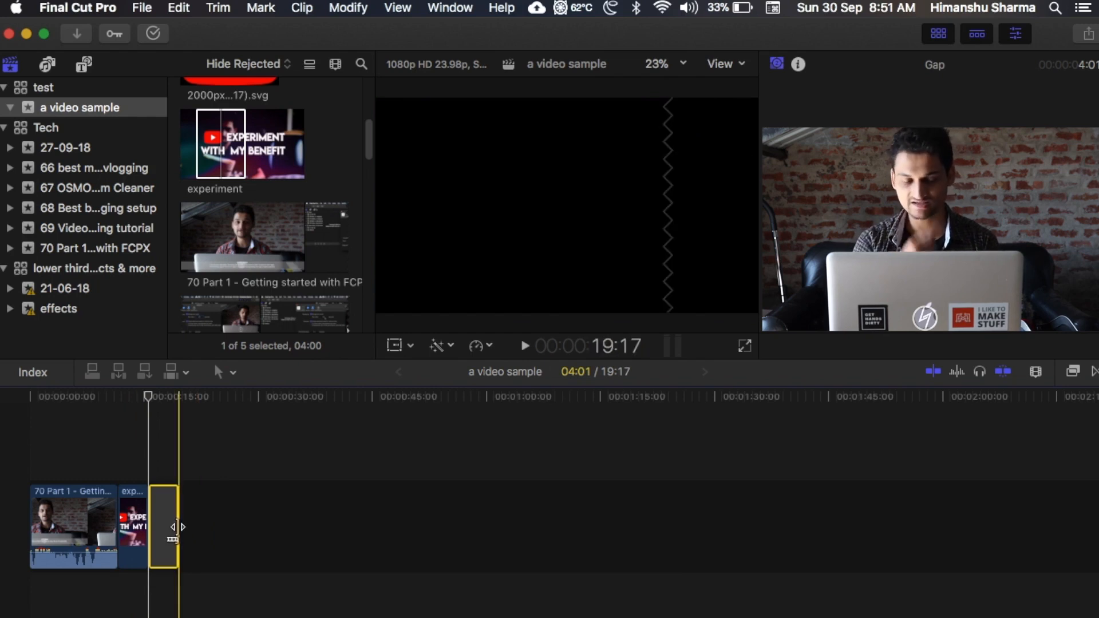
{"action": "key", "text": "Delete"}
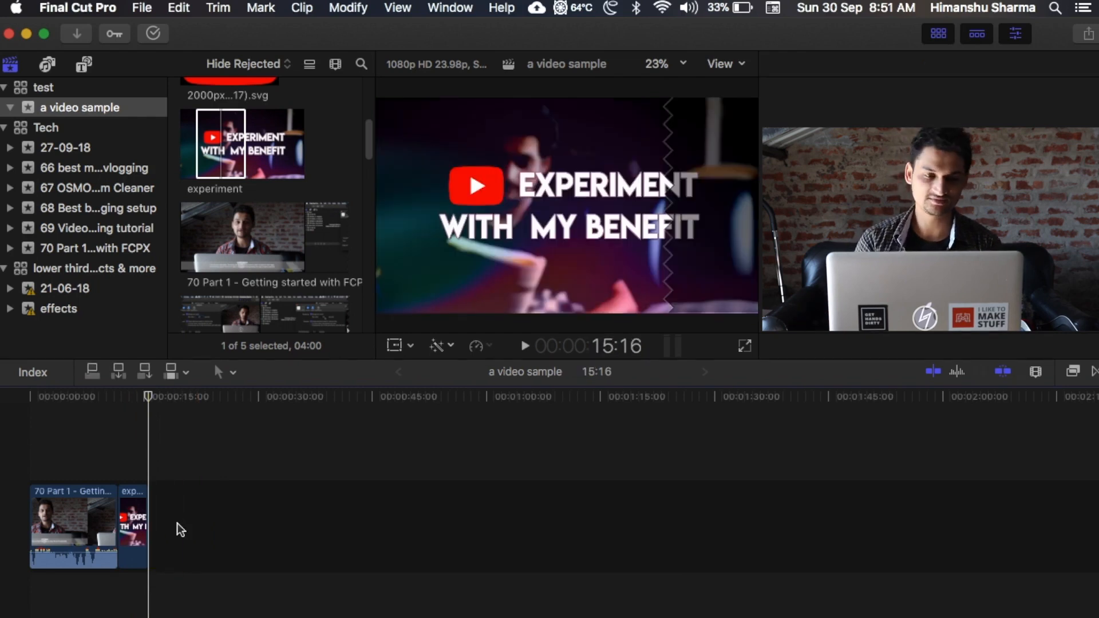
Delete the experiment clip and the talking-head clip from the timeline
{"action": "left_click", "coordinate": [132, 503]}
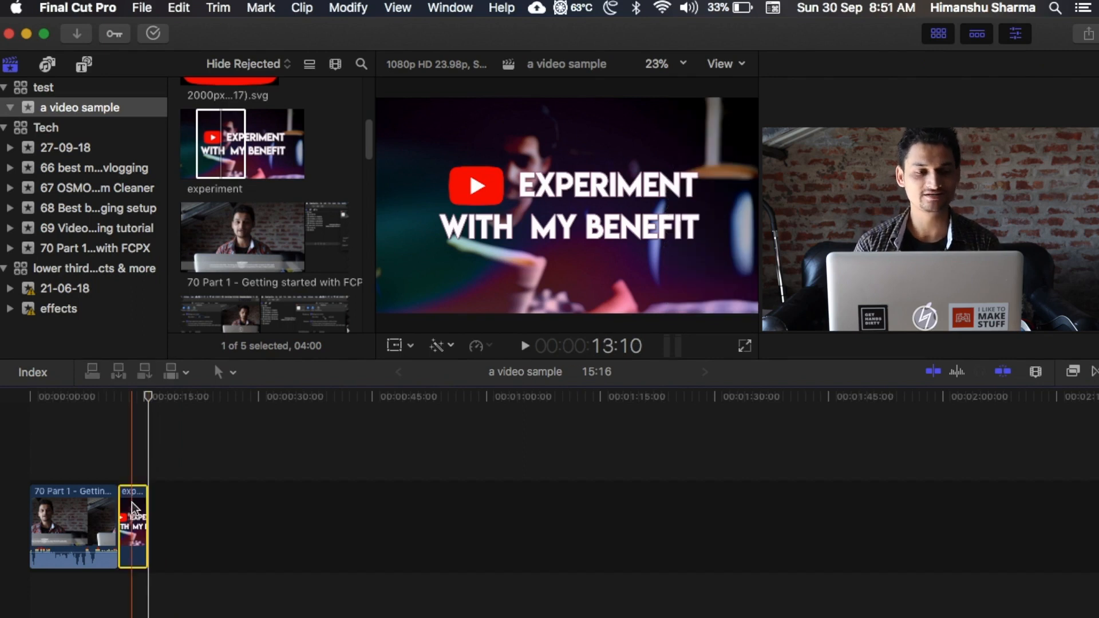
{"action": "key", "text": "Delete"}
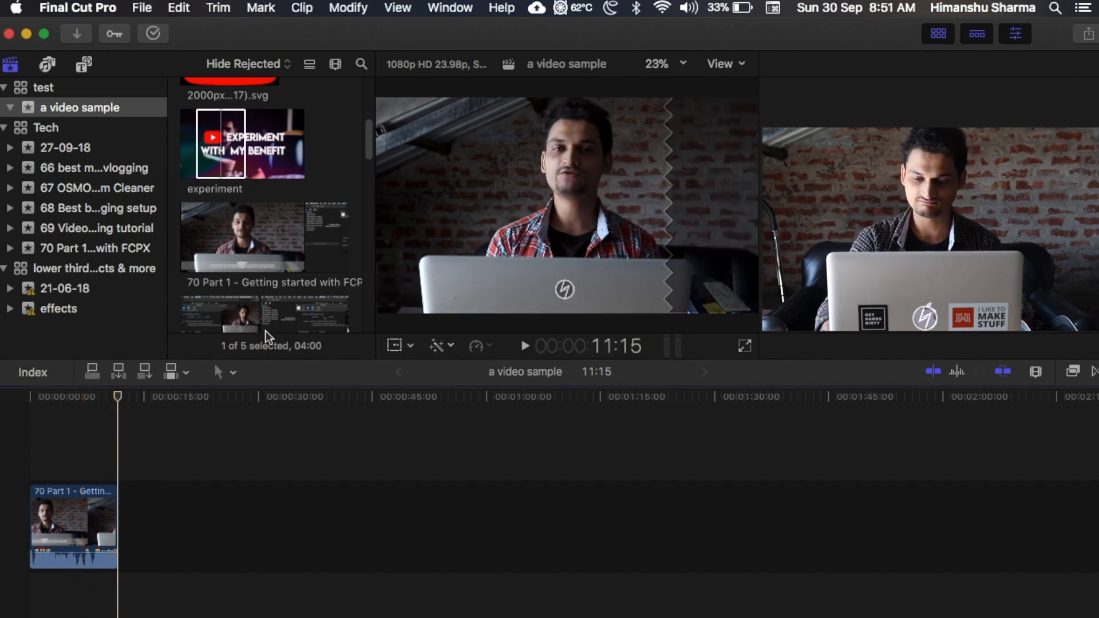
{"action": "left_click", "coordinate": [261, 271]}
{"action": "key", "text": "Delete"}
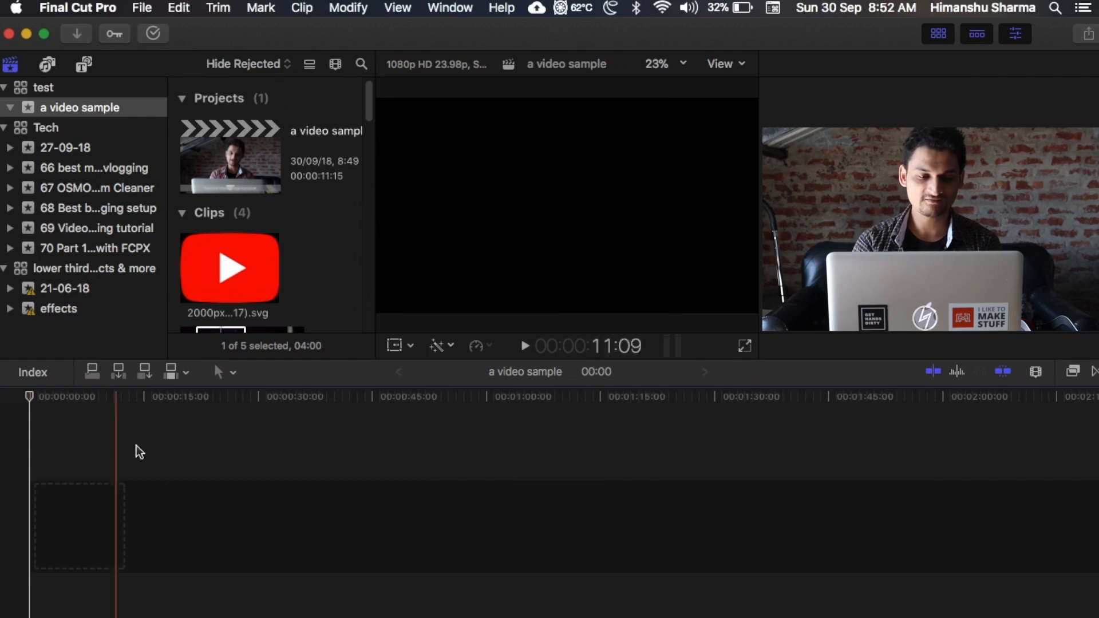
Mark a 07:01 range near the start of the 70 Part 1 - Getting started with FCPX clip and insert it into the timeline
{"action": "scroll", "coordinate": [235, 294], "scroll_direction": "down", "scroll_amount": 5}
{"action": "left_click", "coordinate": [235, 294]}
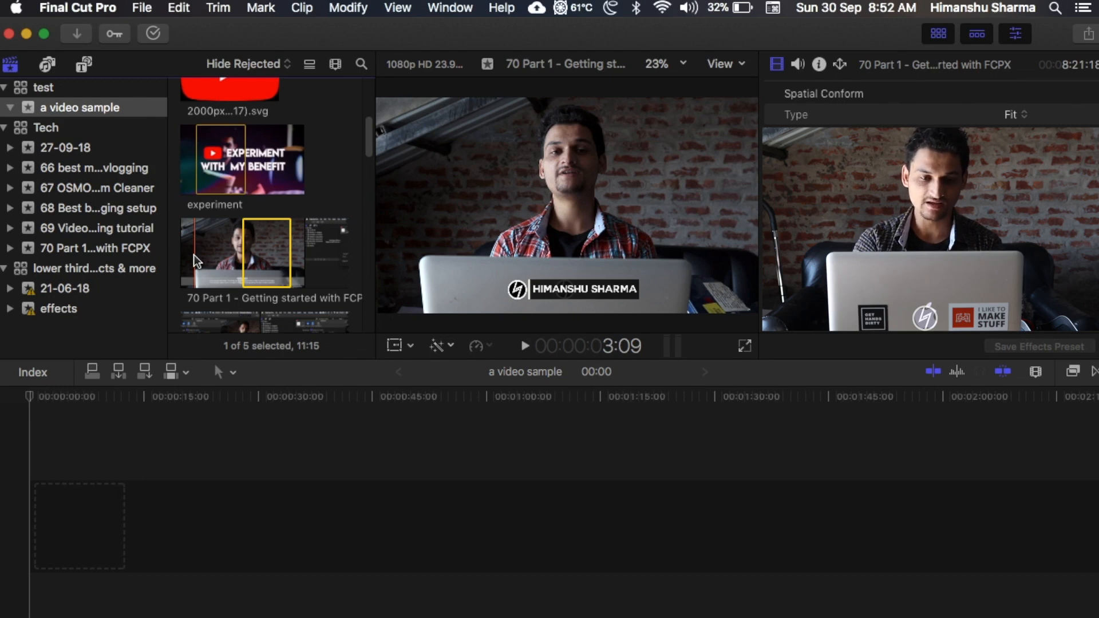
{"action": "key", "text": "i"}
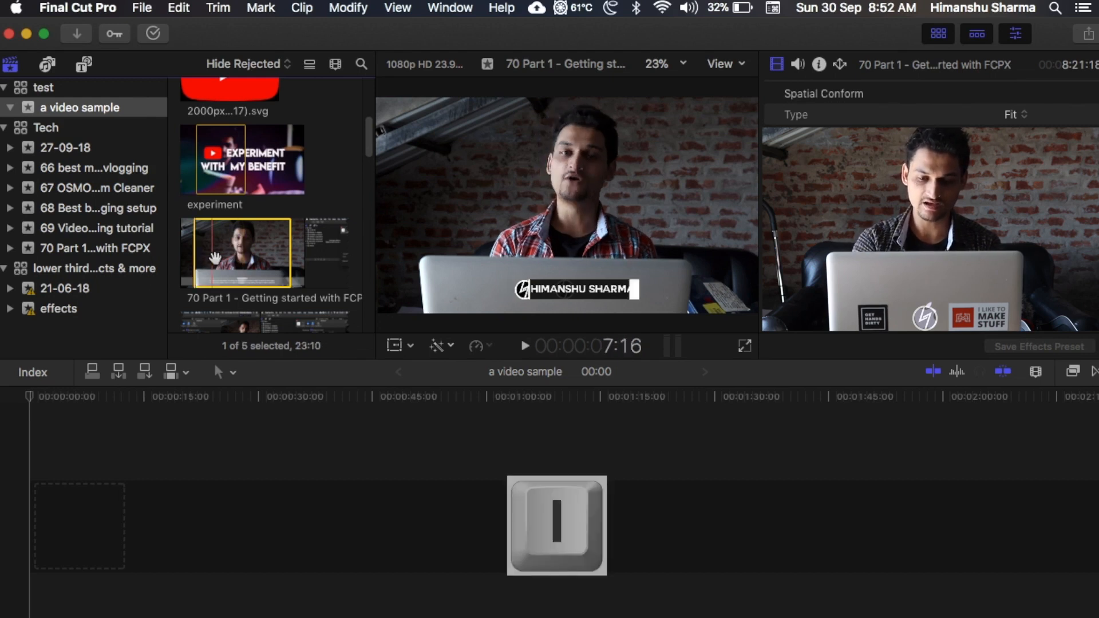
{"action": "key", "text": "o"}
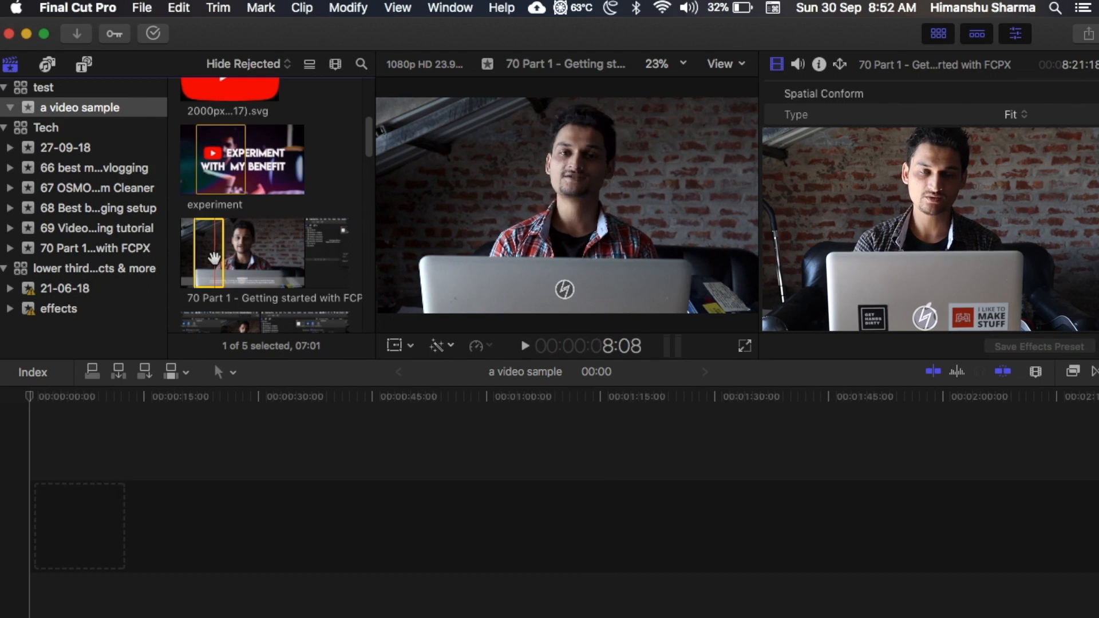
{"action": "key", "text": "w"}
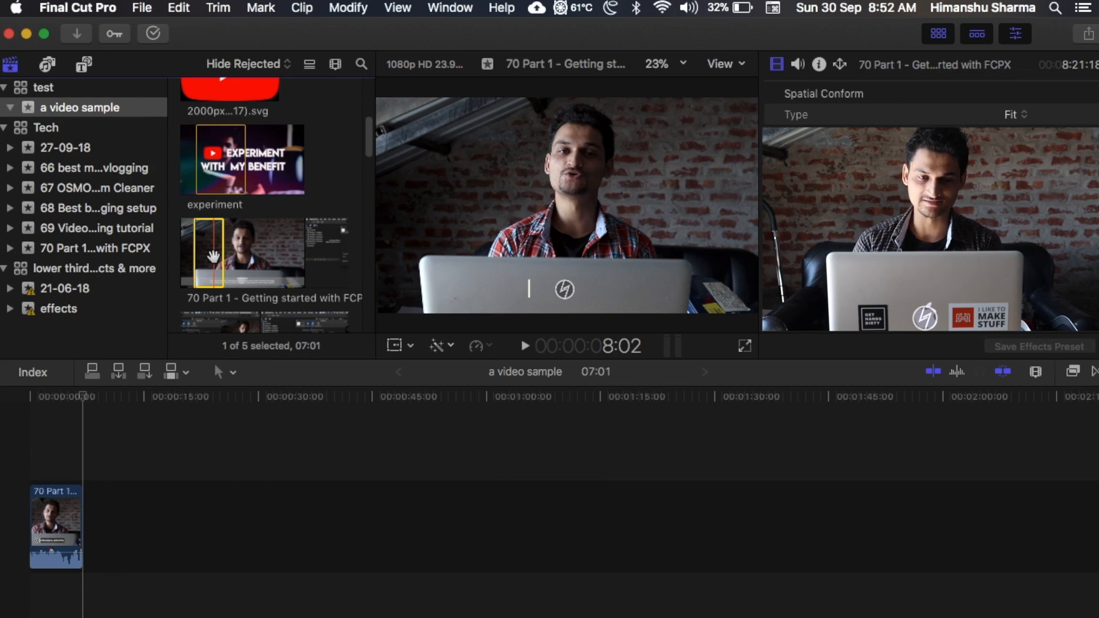
Place a 04:24 range of the YouTube icon image directly after the timeline's first clip and play back the sequence
{"action": "scroll", "coordinate": [294, 150], "scroll_direction": "down", "scroll_amount": 5}
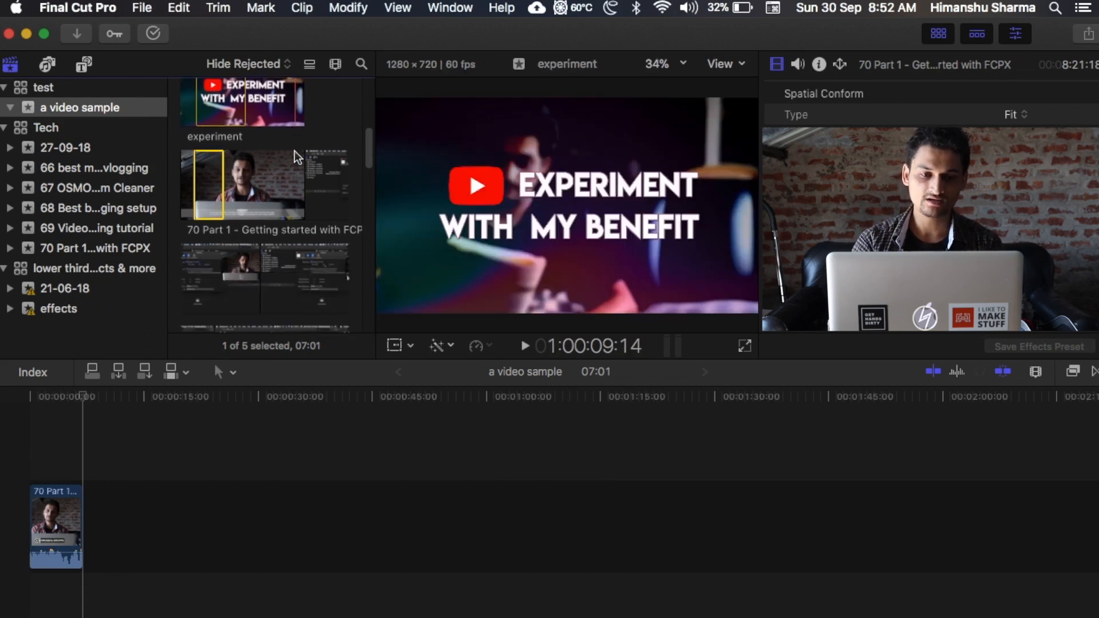
{"action": "scroll", "coordinate": [294, 150], "scroll_direction": "up", "scroll_amount": 8}
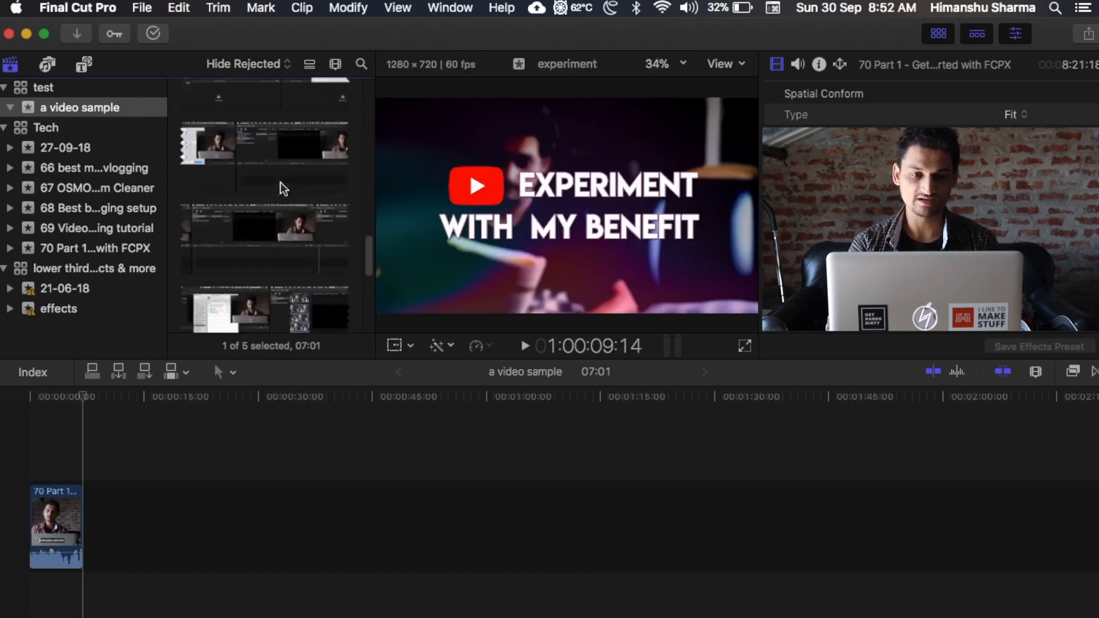
{"action": "left_click", "coordinate": [228, 266]}
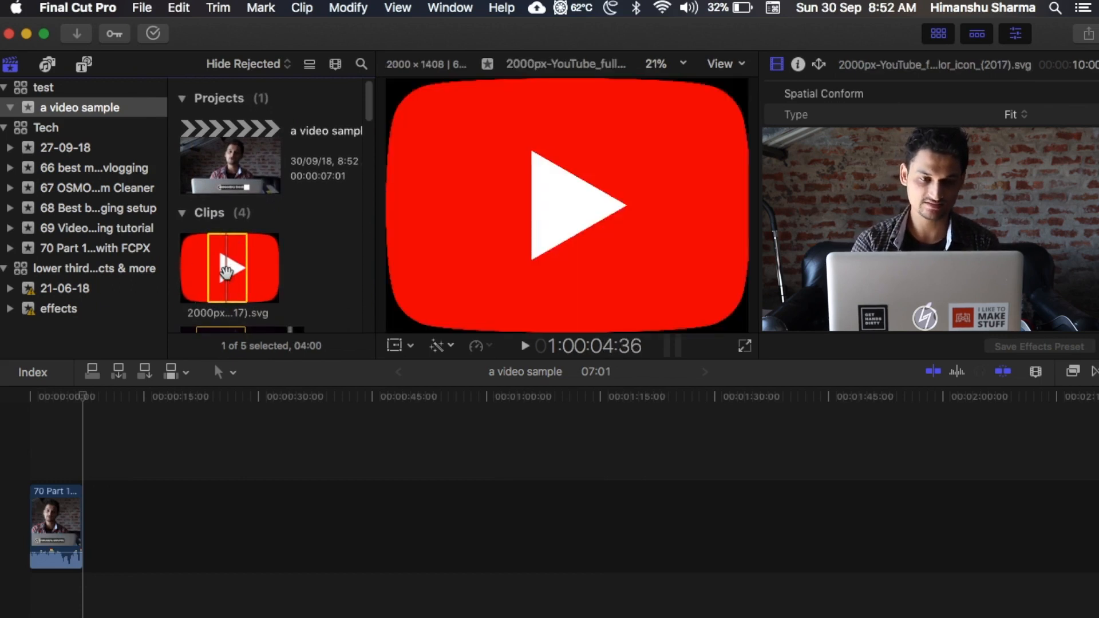
{"action": "key", "text": "i"}
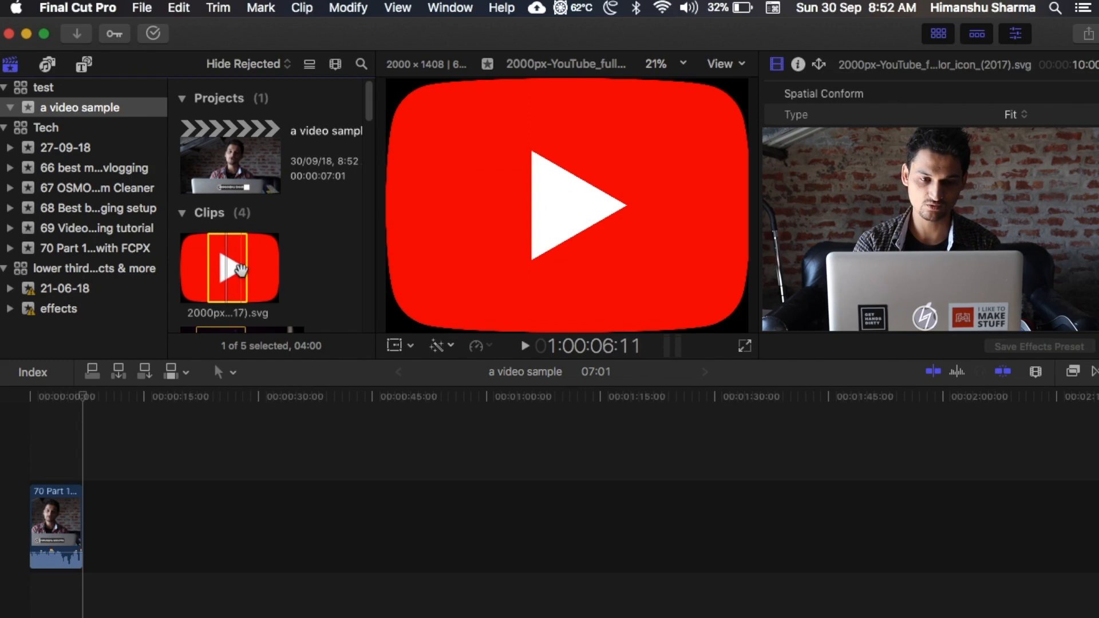
{"action": "left_click_drag", "start_coordinate": [251, 278], "coordinate": [252, 277]}
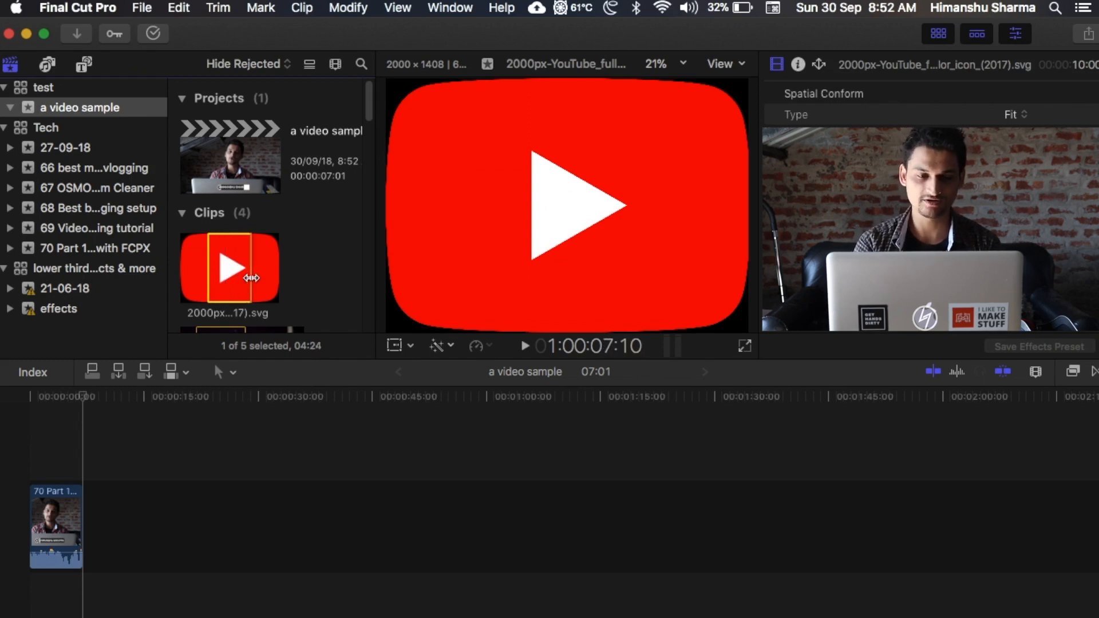
{"action": "left_click_drag", "start_coordinate": [223, 275], "coordinate": [105, 537]}
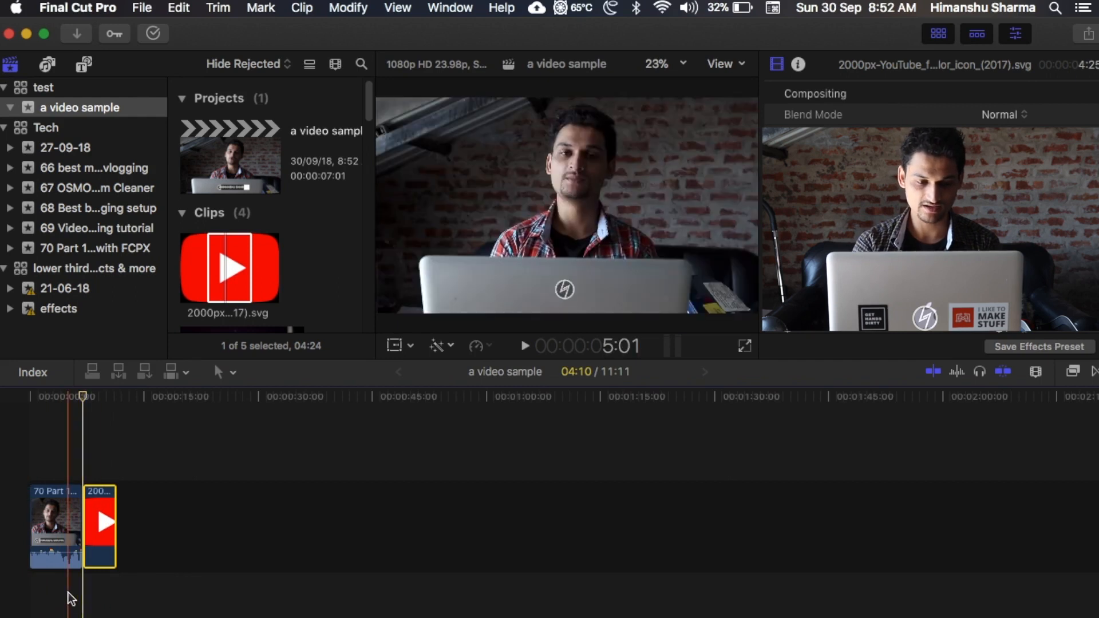
{"action": "key", "text": "space"}
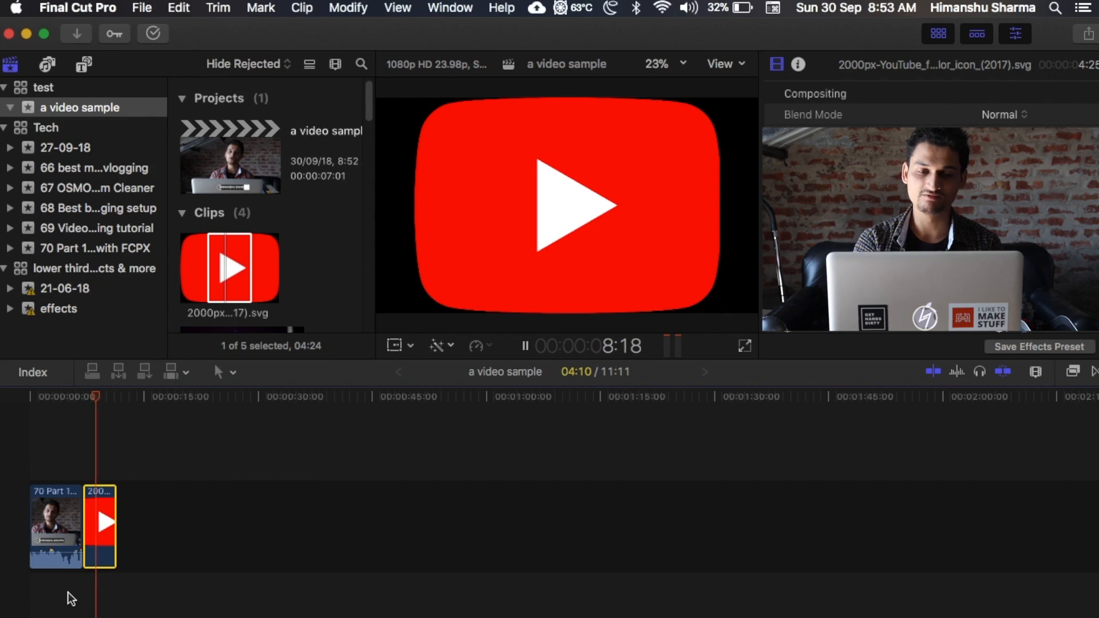
{"action": "key", "text": "space"}
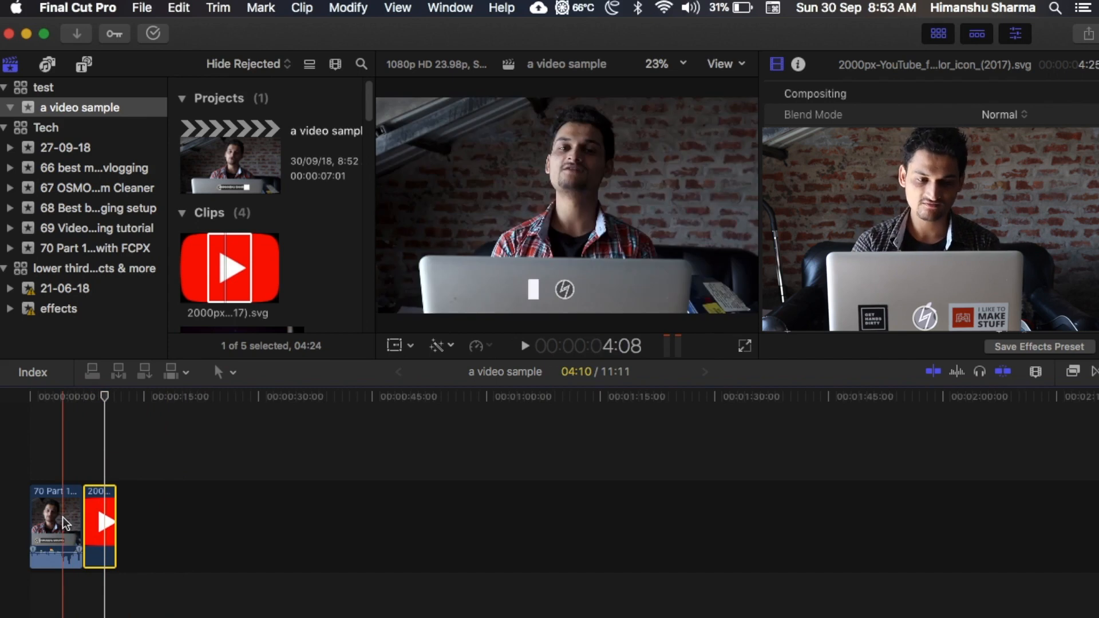
Detach the audio from the timeline's first clip and try to shift it beneath the YouTube icon clip
{"action": "right_click", "coordinate": [66, 524]}
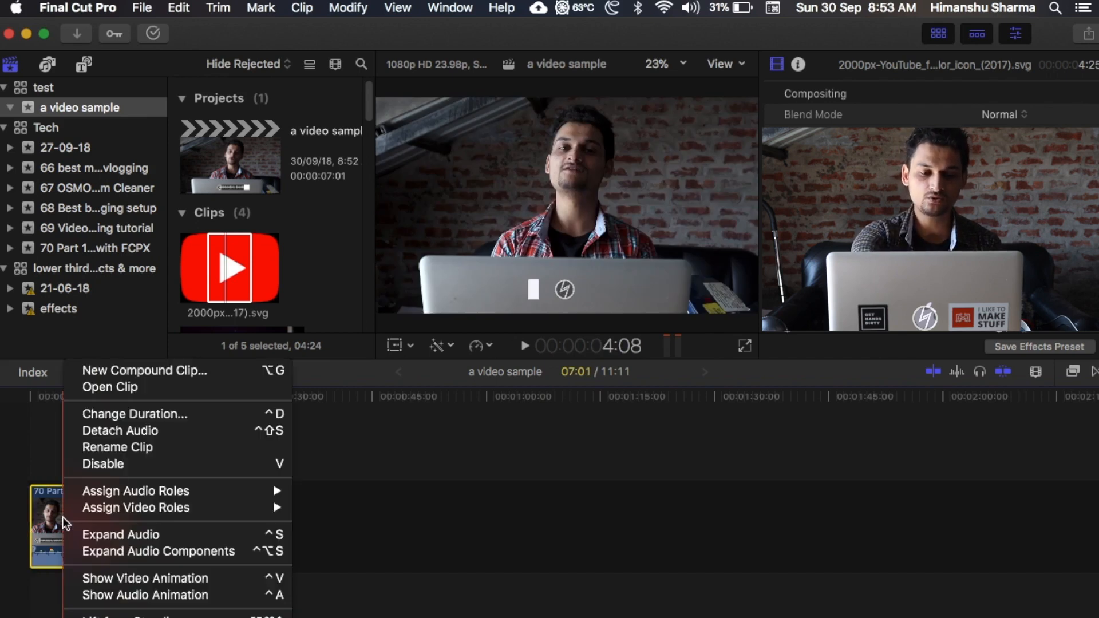
{"action": "left_click", "coordinate": [41, 473]}
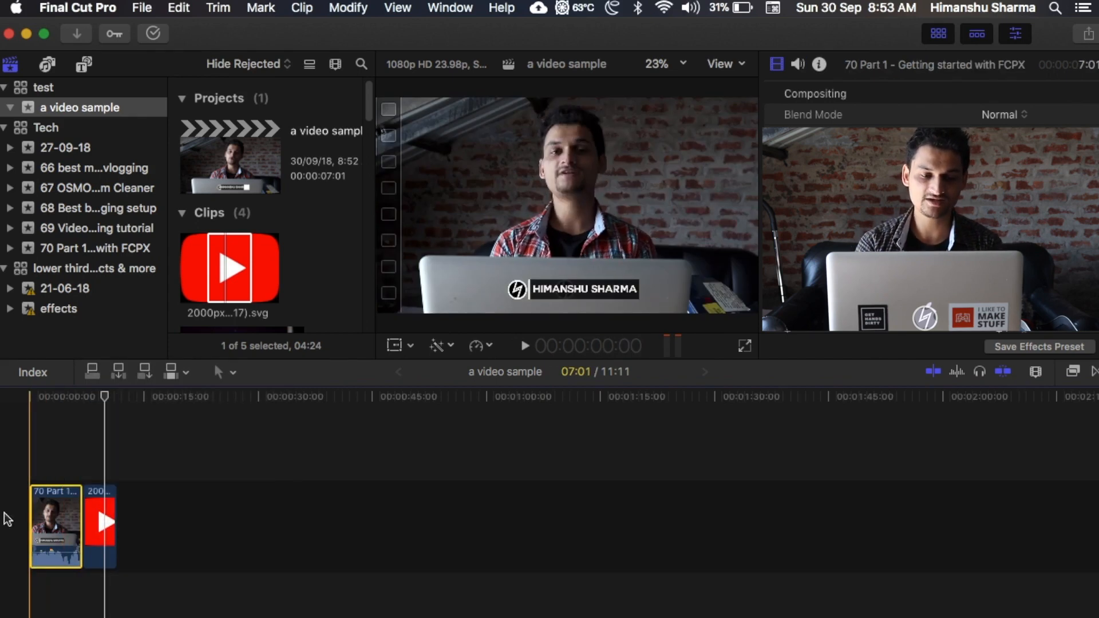
{"action": "right_click", "coordinate": [61, 492]}
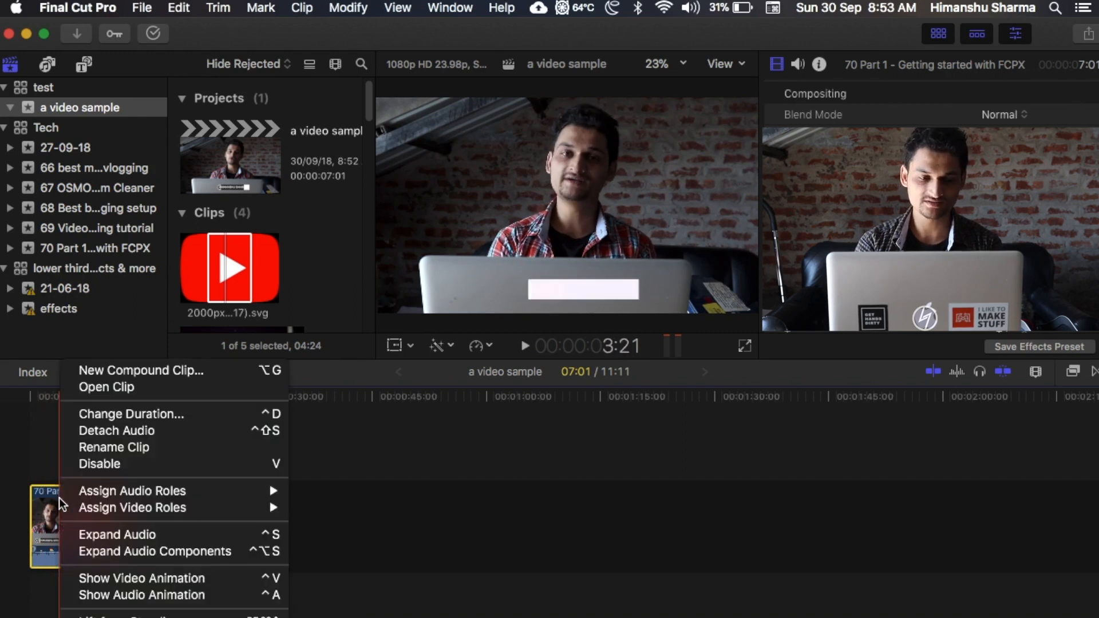
{"action": "left_click", "coordinate": [131, 431]}
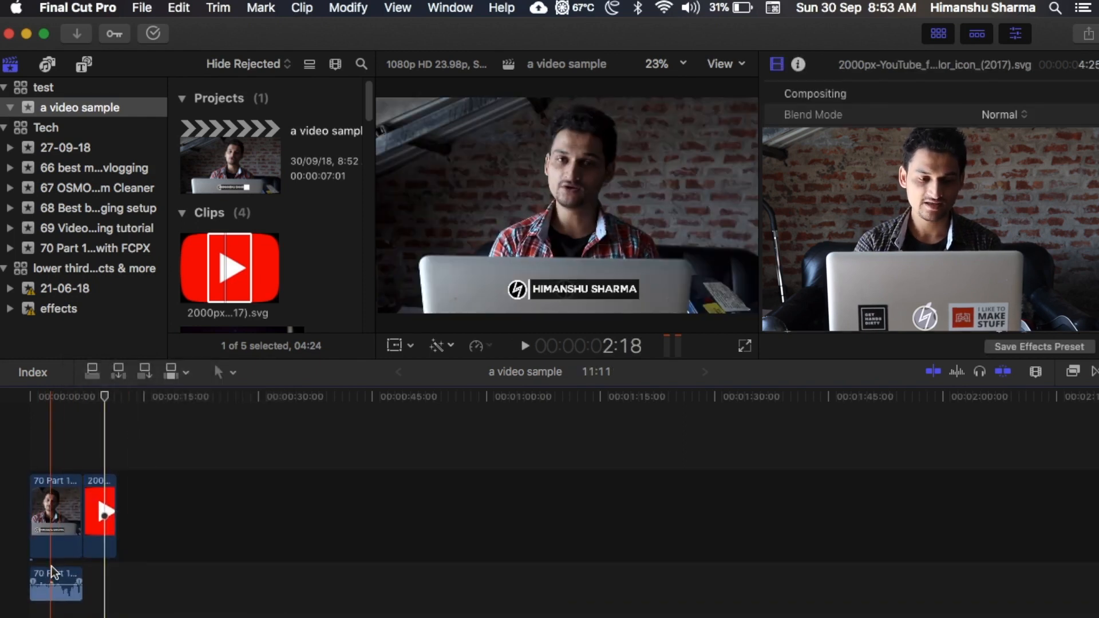
{"action": "left_click_drag", "start_coordinate": [47, 577], "coordinate": [100, 584]}
{"action": "left_click", "coordinate": [99, 578]}
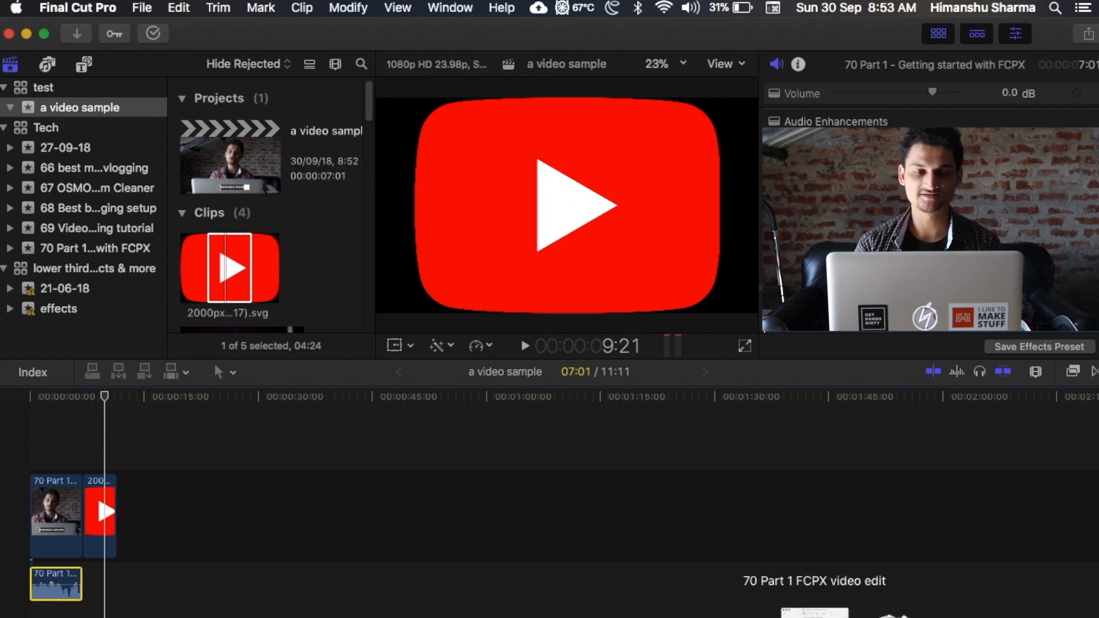
Switch to Finder and add Spring Light.mp3 from CreatorShed Database's Audio Library beneath the timeline clips, starting at the sequence's beginning
{"action": "left_click", "coordinate": [815, 611]}
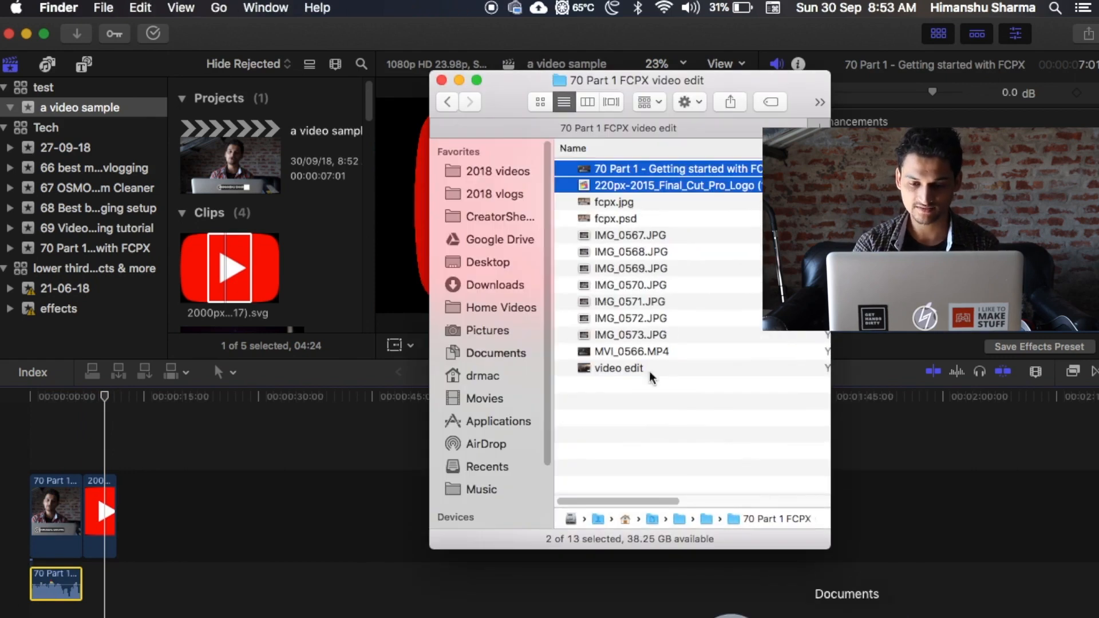
{"action": "left_click", "coordinate": [499, 193]}
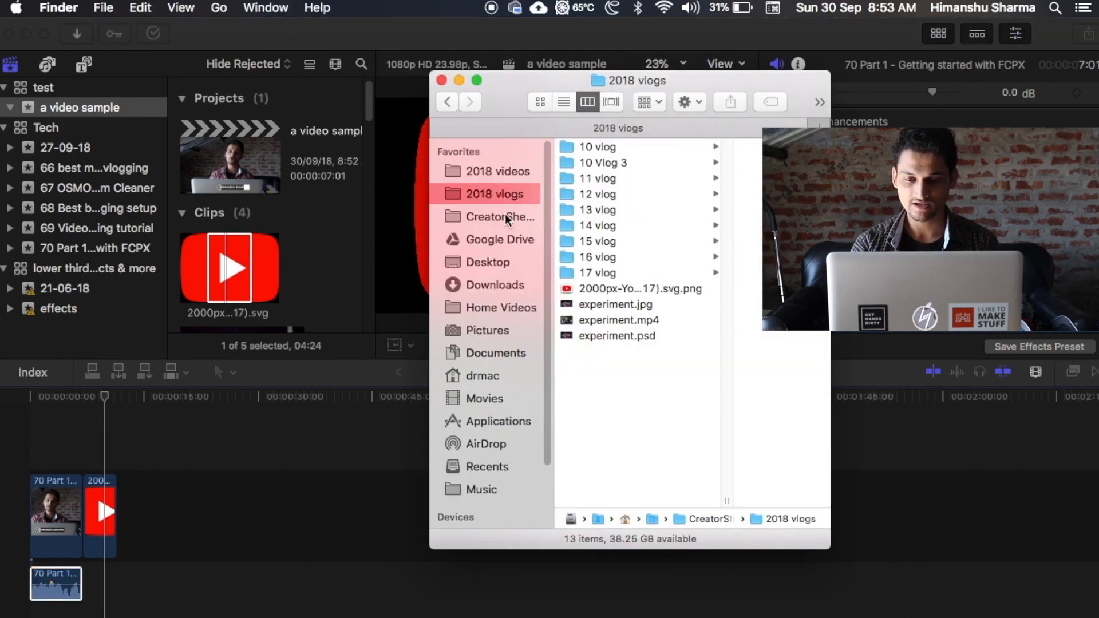
{"action": "left_click", "coordinate": [494, 216]}
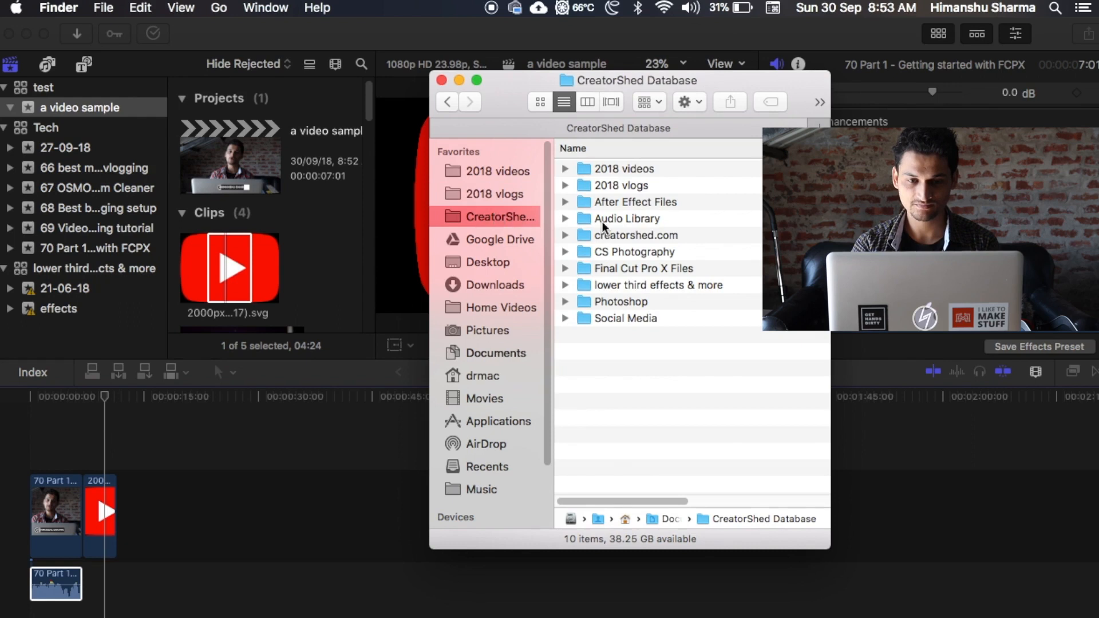
{"action": "left_click", "coordinate": [615, 219]}
{"action": "double_click", "coordinate": [616, 219]}
{"action": "left_click_drag", "start_coordinate": [616, 171], "coordinate": [103, 566]}
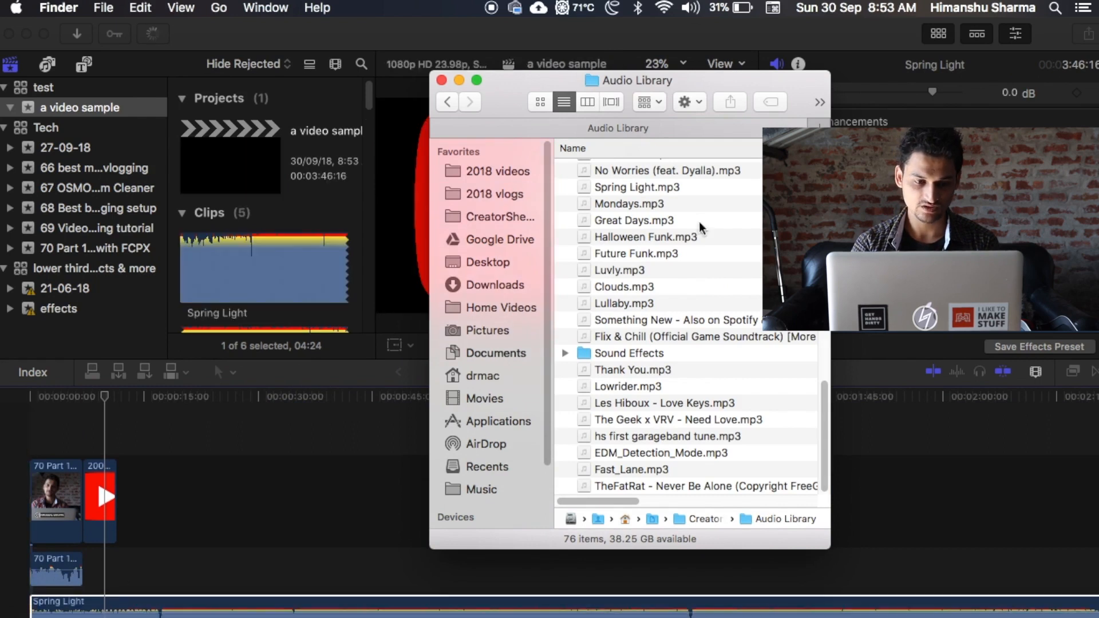
{"action": "left_click", "coordinate": [459, 81]}
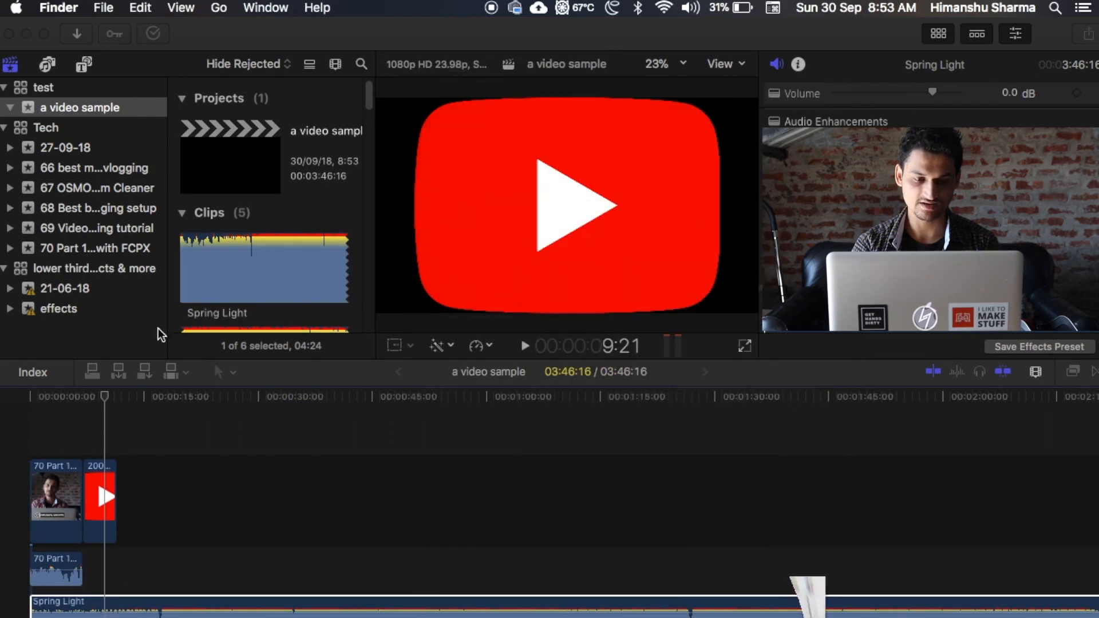
Play the sequence from its beginning and lower the Spring Light music volume to -5 dB
{"action": "left_click", "coordinate": [3, 596]}
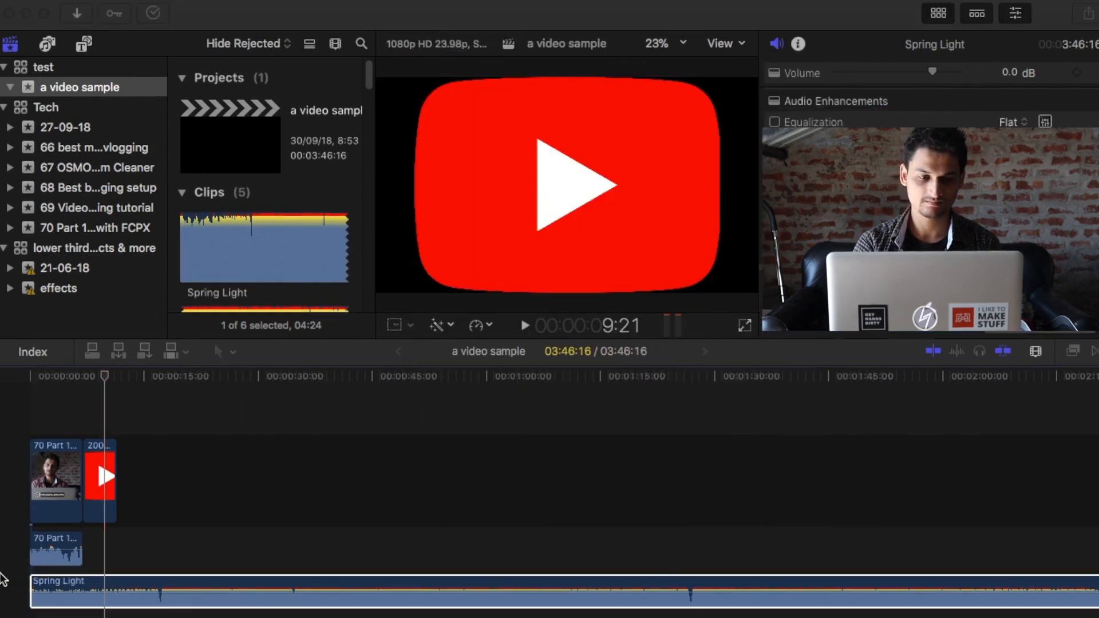
{"action": "key", "text": "Home"}
{"action": "key", "text": "space"}
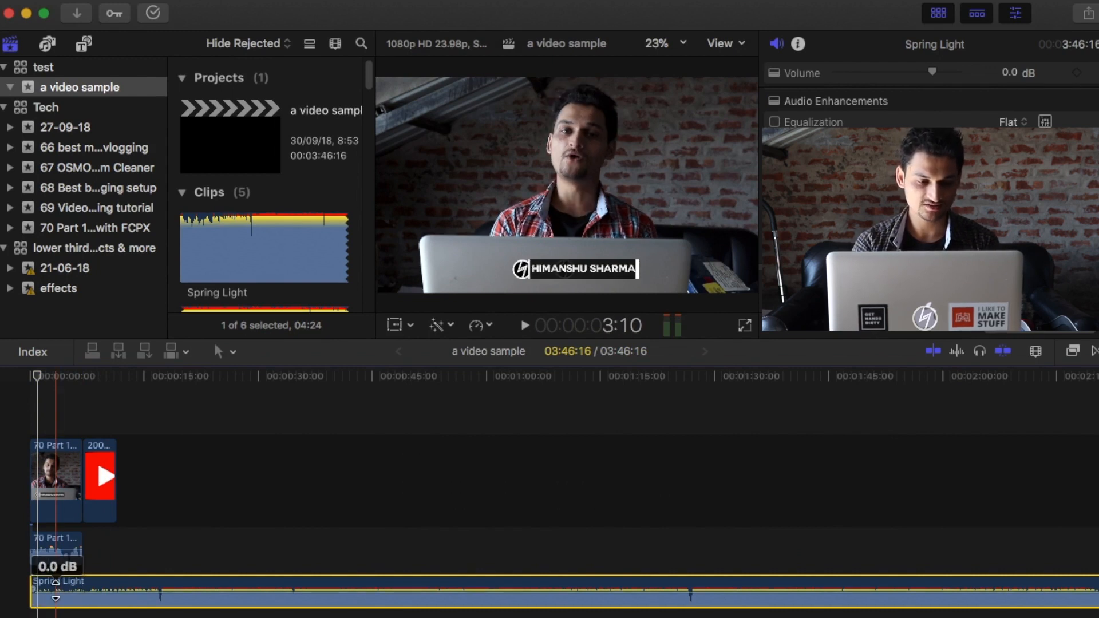
{"action": "left_click_drag", "start_coordinate": [55, 584], "coordinate": [58, 598]}
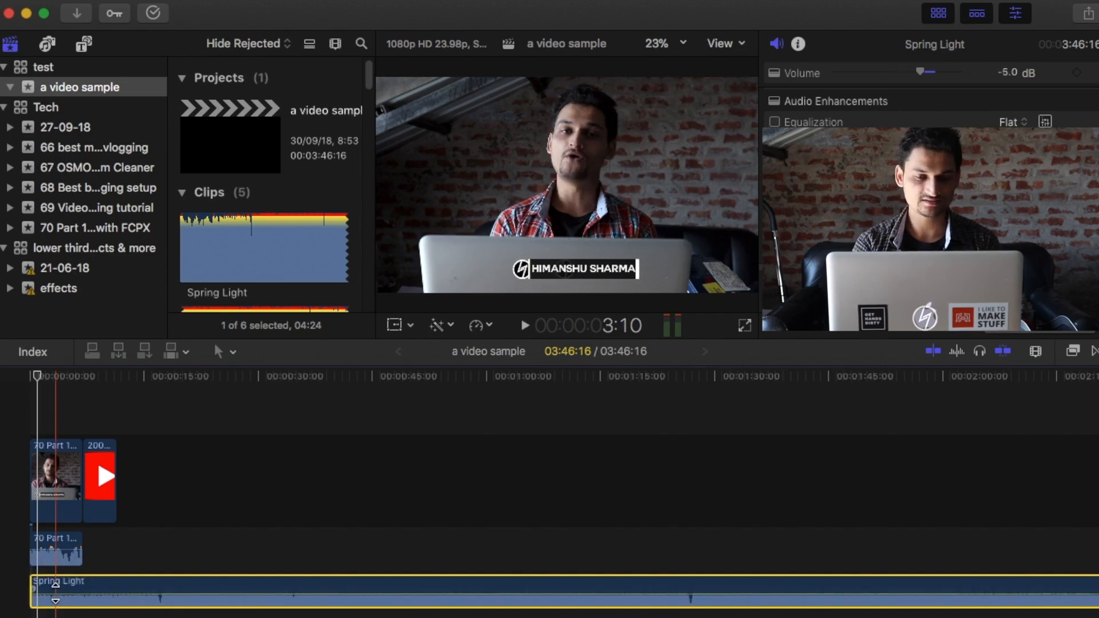
Set the Spring Light music volume to -25 dB and play back the sequence
{"action": "left_click", "coordinate": [1001, 71]}
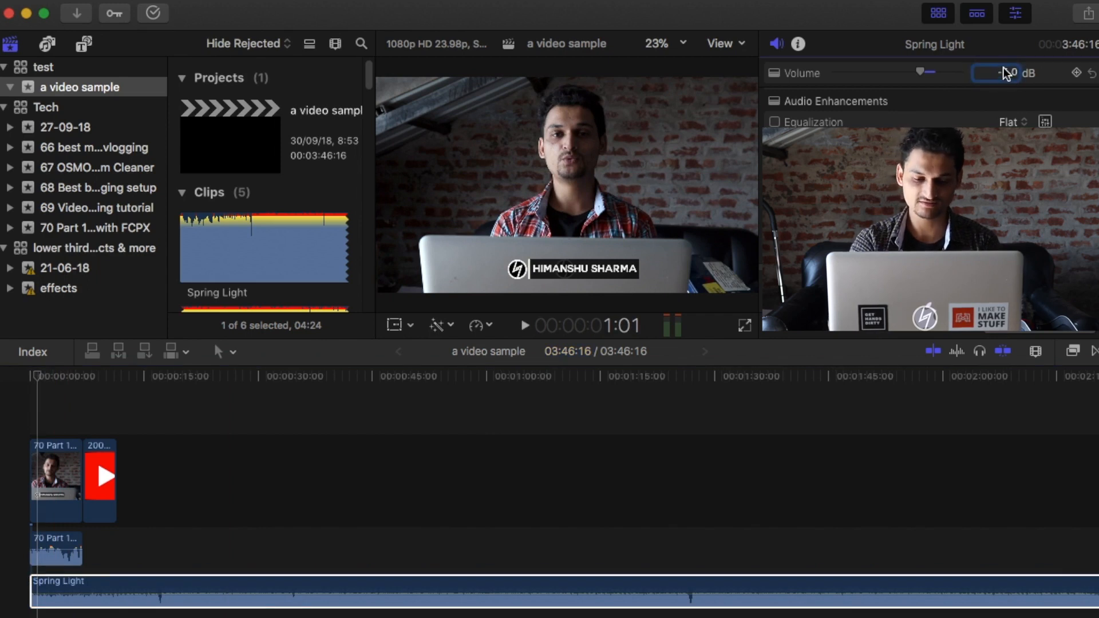
{"action": "type", "text": "-25"}
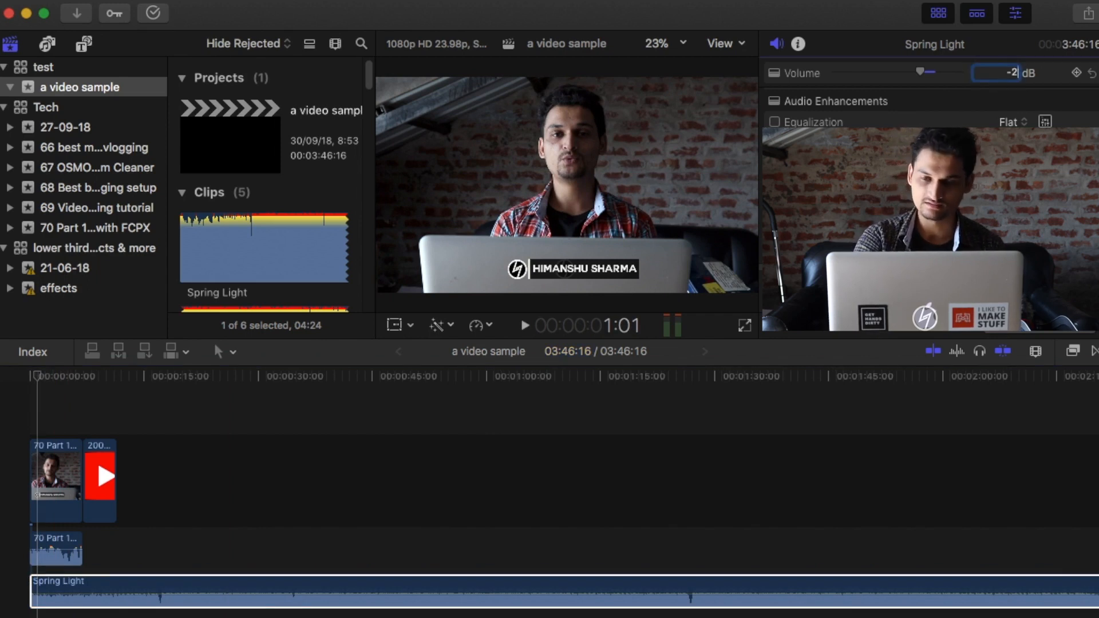
{"action": "key", "text": "Return"}
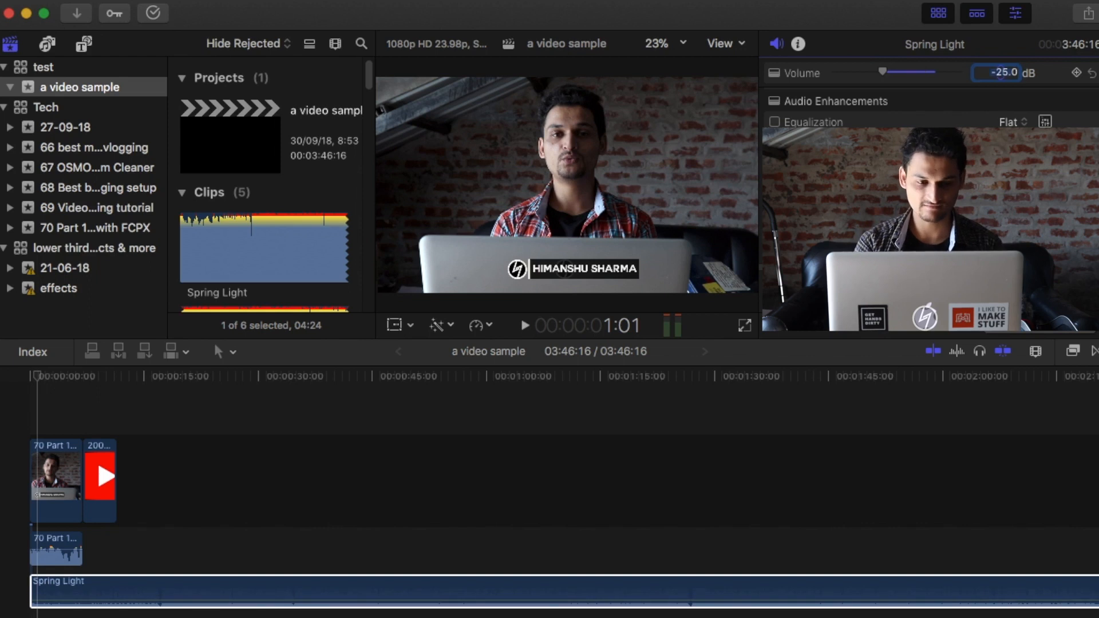
{"action": "key", "text": "space"}
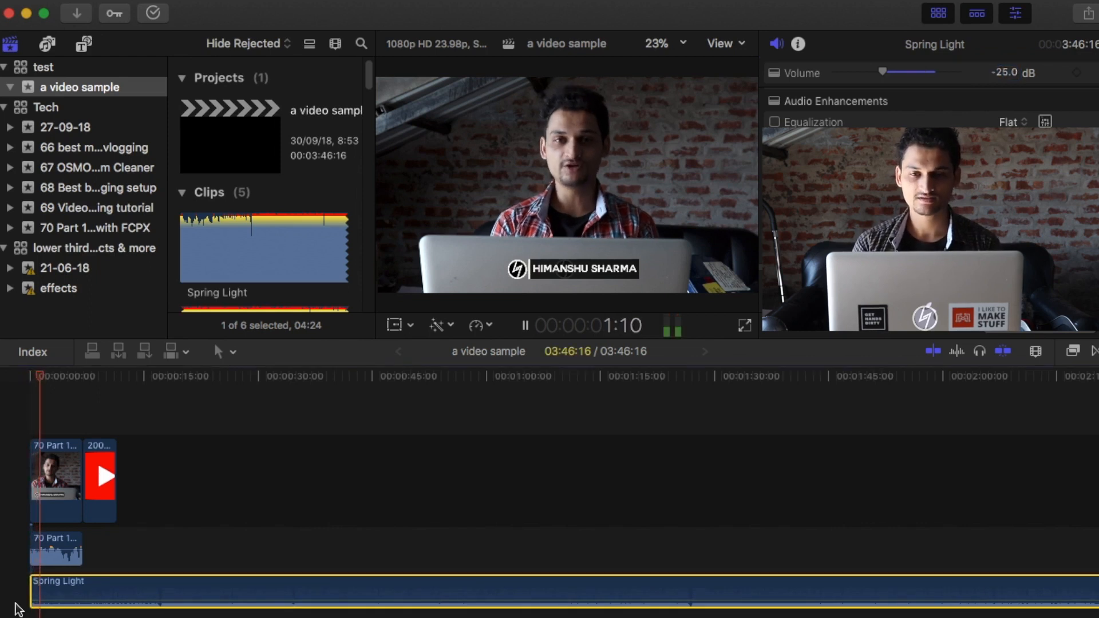
{"action": "key", "text": "space"}
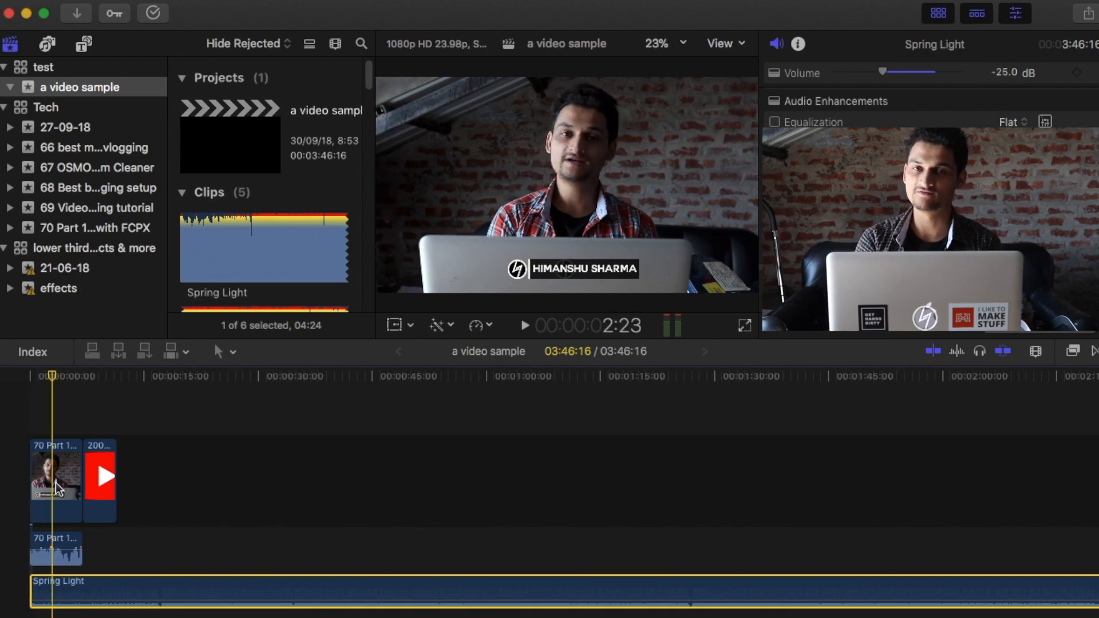
Move the Spring Light audio into the main storyline after the YouTube icon clip and return it beneath the clips
{"action": "scroll", "coordinate": [247, 182], "scroll_direction": "down", "scroll_amount": 2}
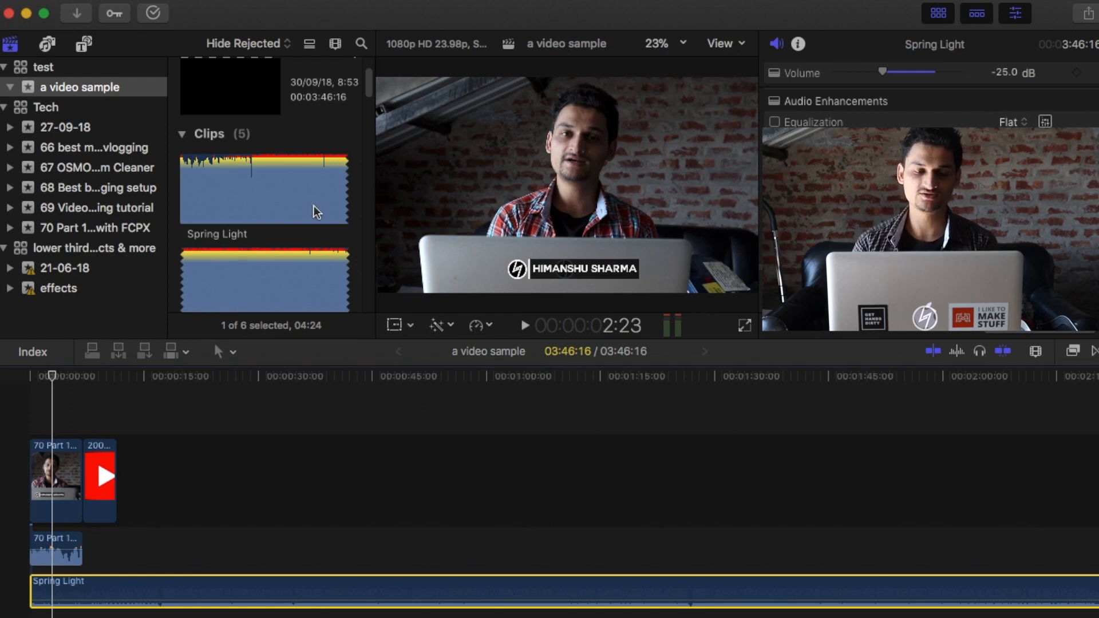
{"action": "scroll", "coordinate": [17, 498], "scroll_direction": "down", "scroll_amount": 2}
{"action": "scroll", "coordinate": [17, 499], "scroll_direction": "right", "scroll_amount": 1}
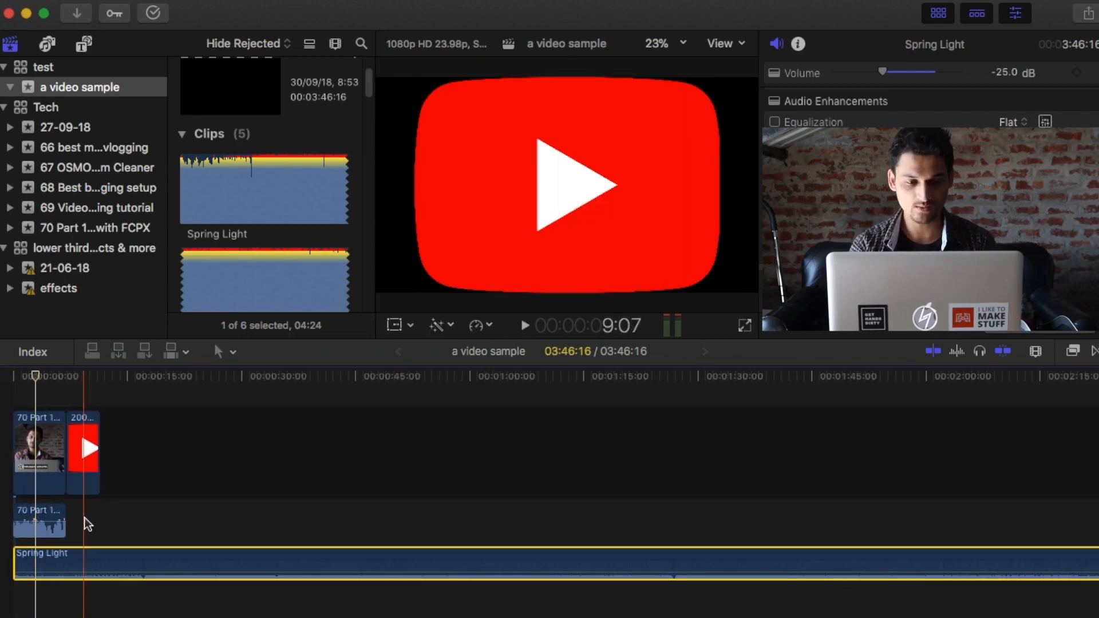
{"action": "left_click_drag", "start_coordinate": [74, 561], "coordinate": [191, 434]}
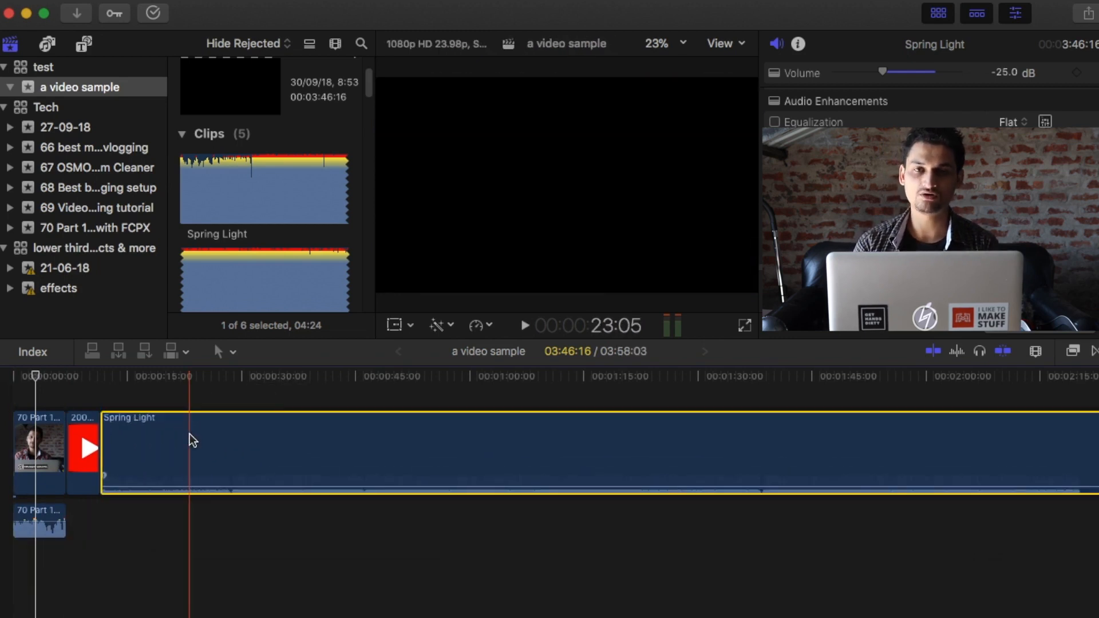
{"action": "left_click_drag", "start_coordinate": [189, 435], "coordinate": [90, 582]}
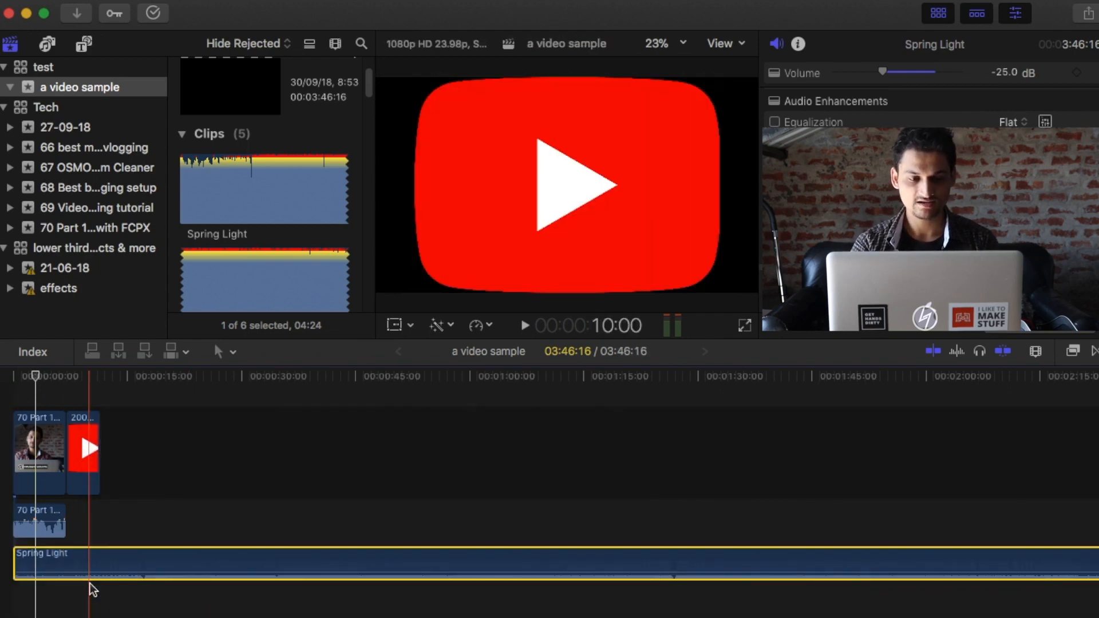
{"action": "left_click", "coordinate": [47, 429]}
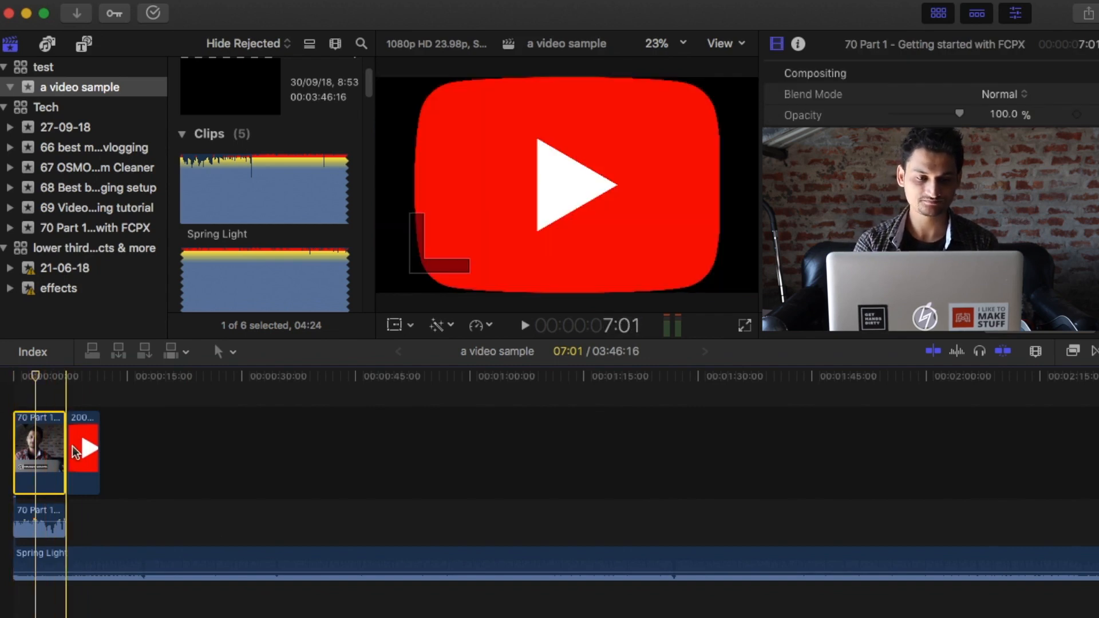
{"action": "left_click", "coordinate": [26, 515]}
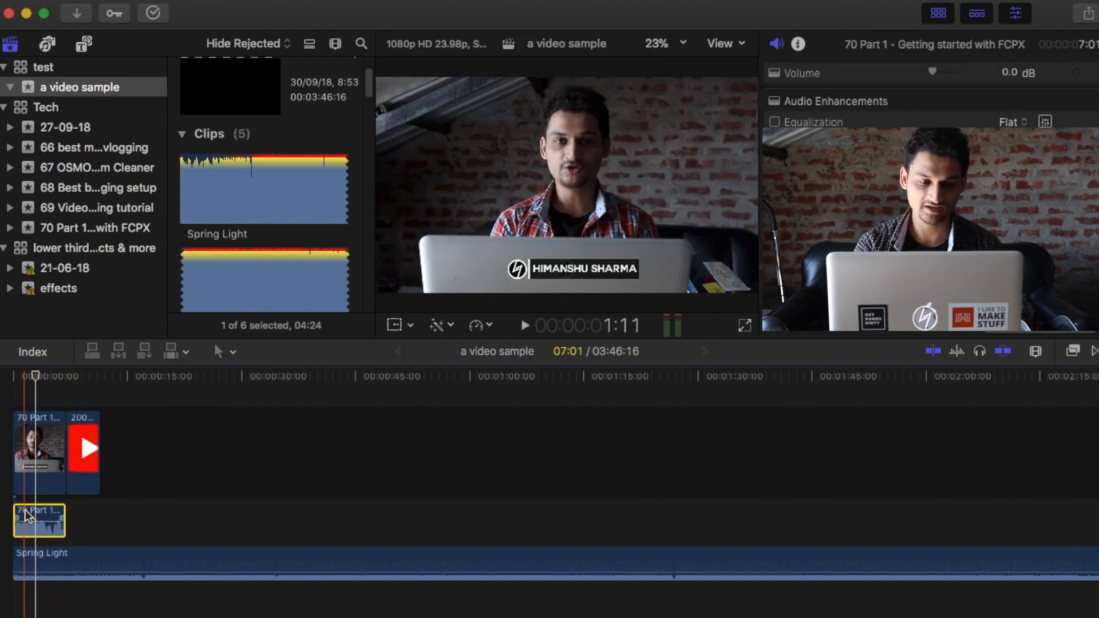
{"action": "left_click", "coordinate": [36, 553]}
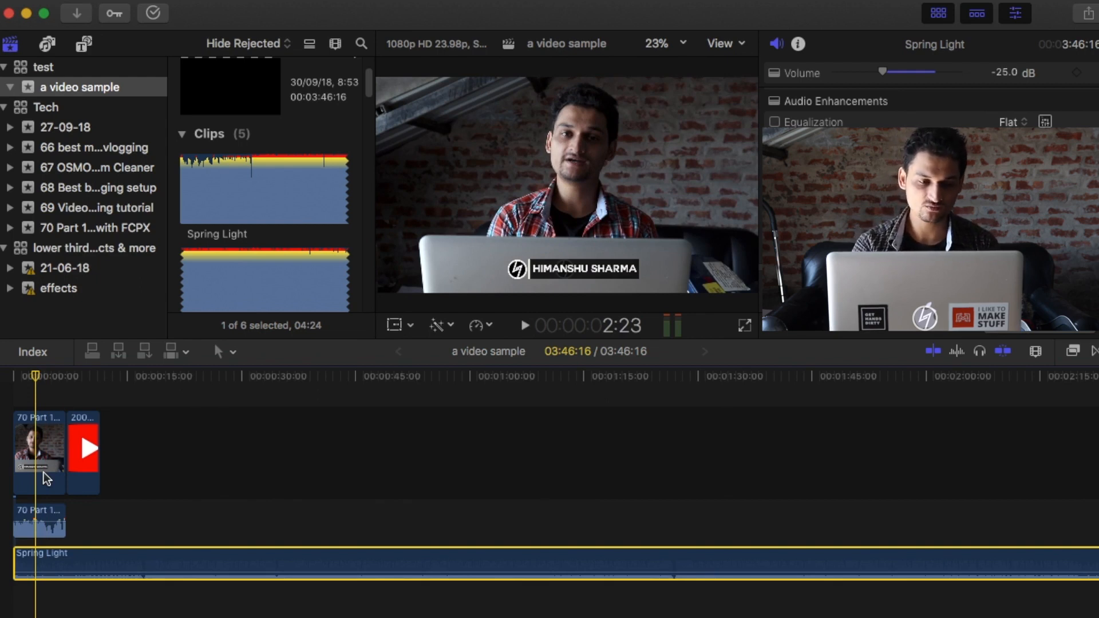
Delete the timeline's first clip together with its connected audio and undo the deletion
{"action": "left_click", "coordinate": [46, 438]}
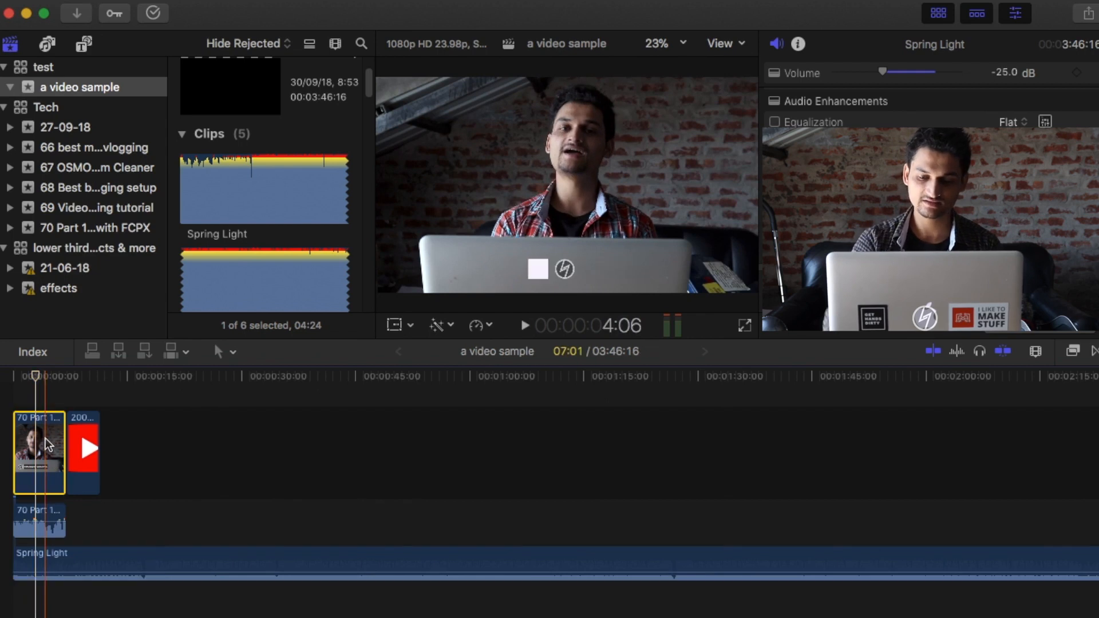
{"action": "key", "text": "Delete"}
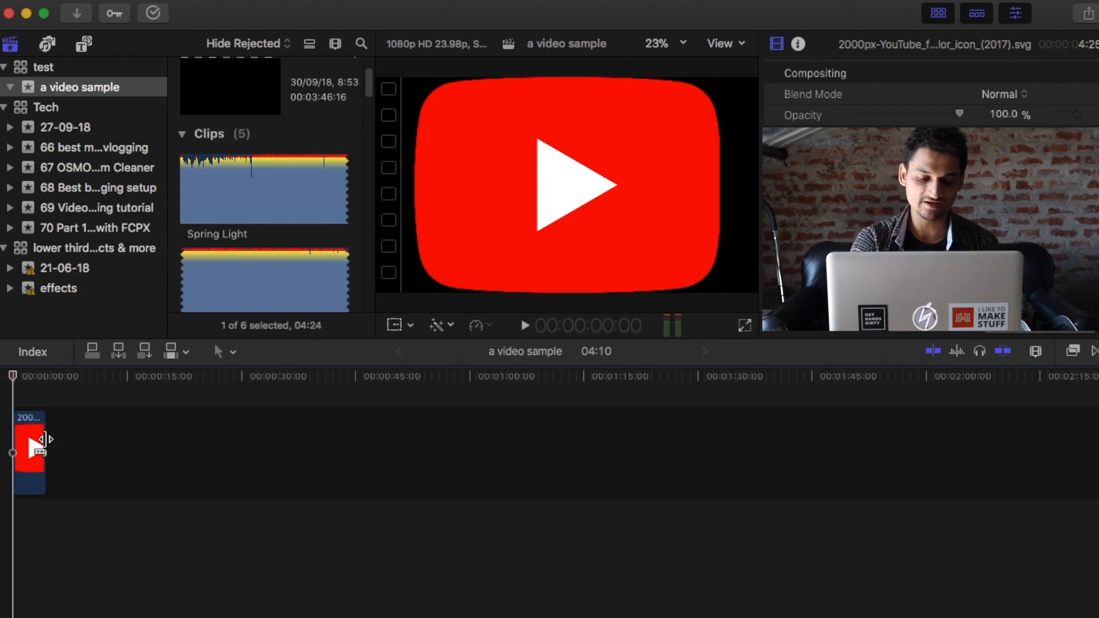
{"action": "key", "text": "super+z"}
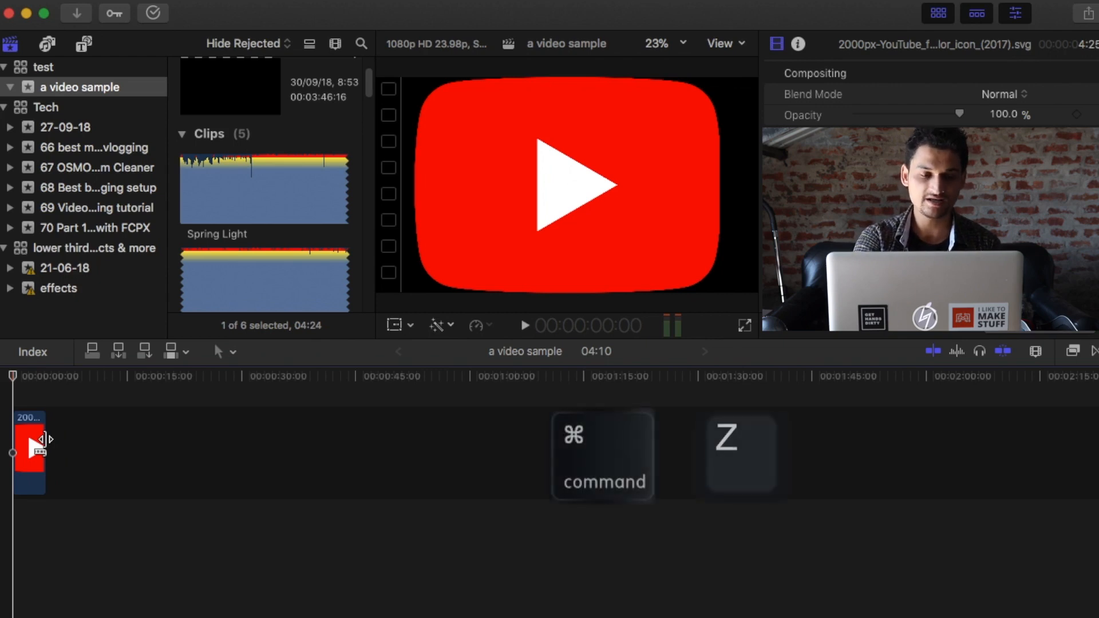
{"action": "key", "text": "super+z"}
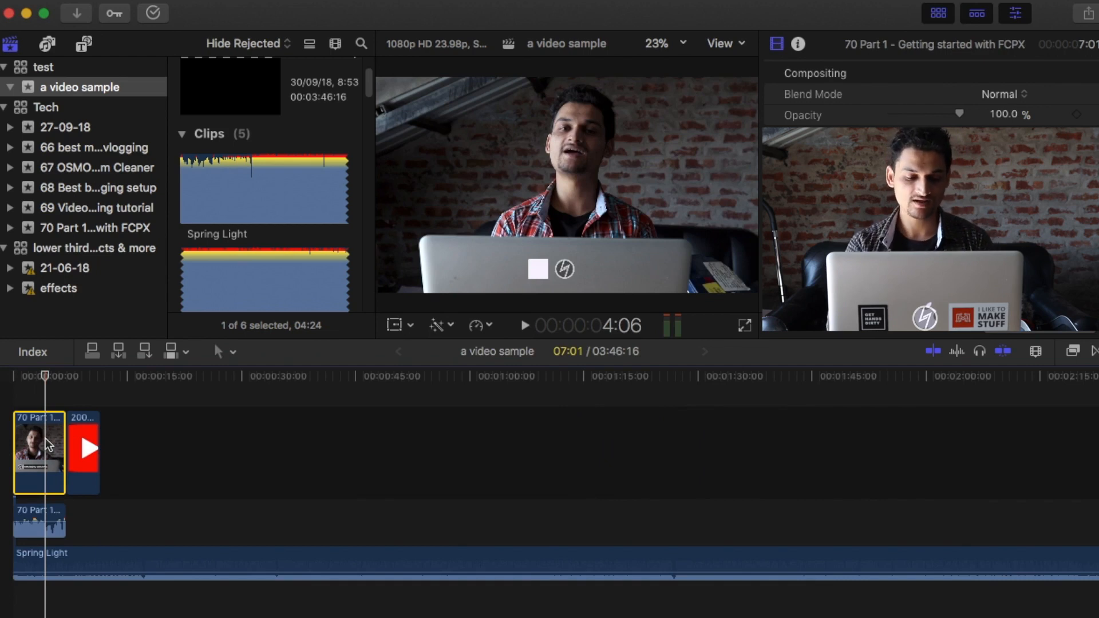
Redo the deletion of the timeline's first clip and its connected audio
{"action": "key", "text": "ctrl+shift+z"}
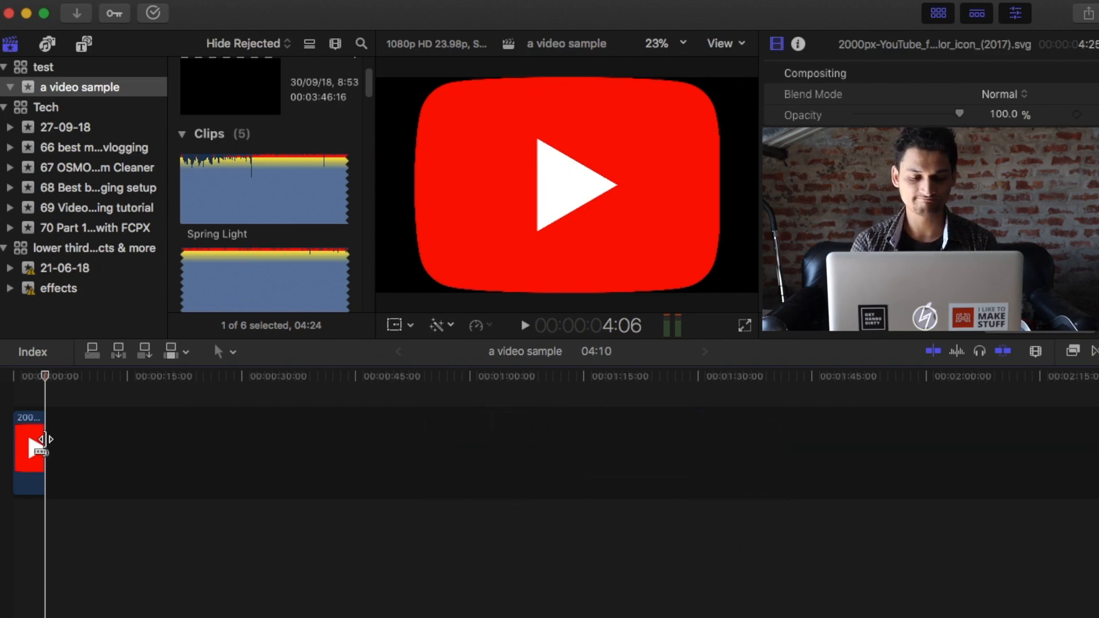
{"action": "key", "text": "ctrl+z"}
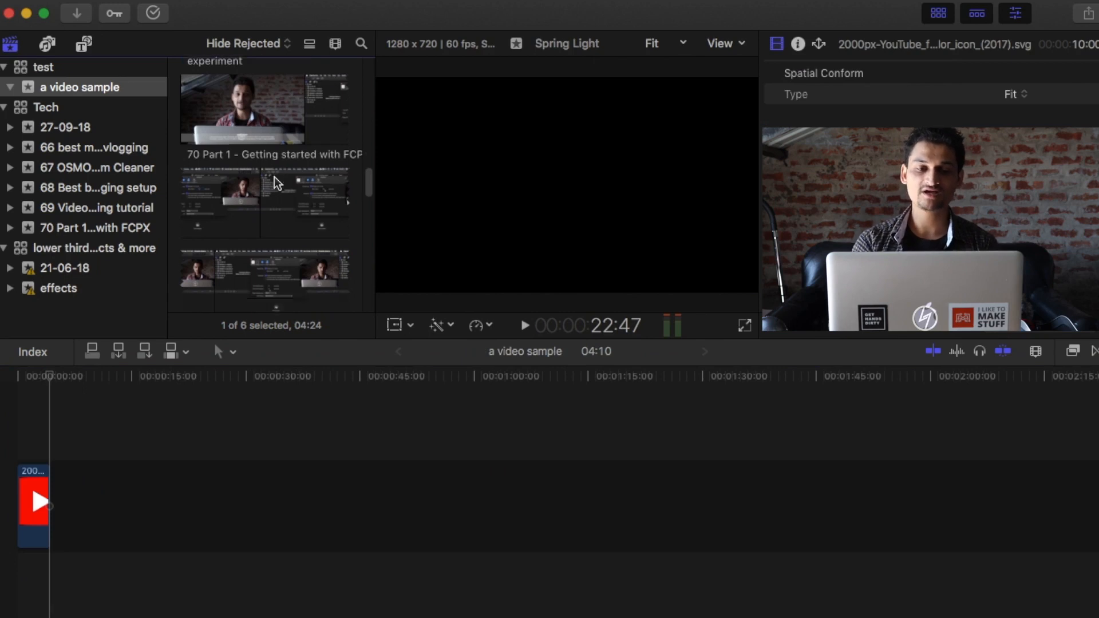
Look through the event's clips, the titles and generators, and the sound effects browser, and return to the library clips
{"action": "scroll", "coordinate": [274, 181], "scroll_direction": "down", "scroll_amount": 2}
{"action": "scroll", "coordinate": [70, 606], "scroll_direction": "down", "scroll_amount": 1}
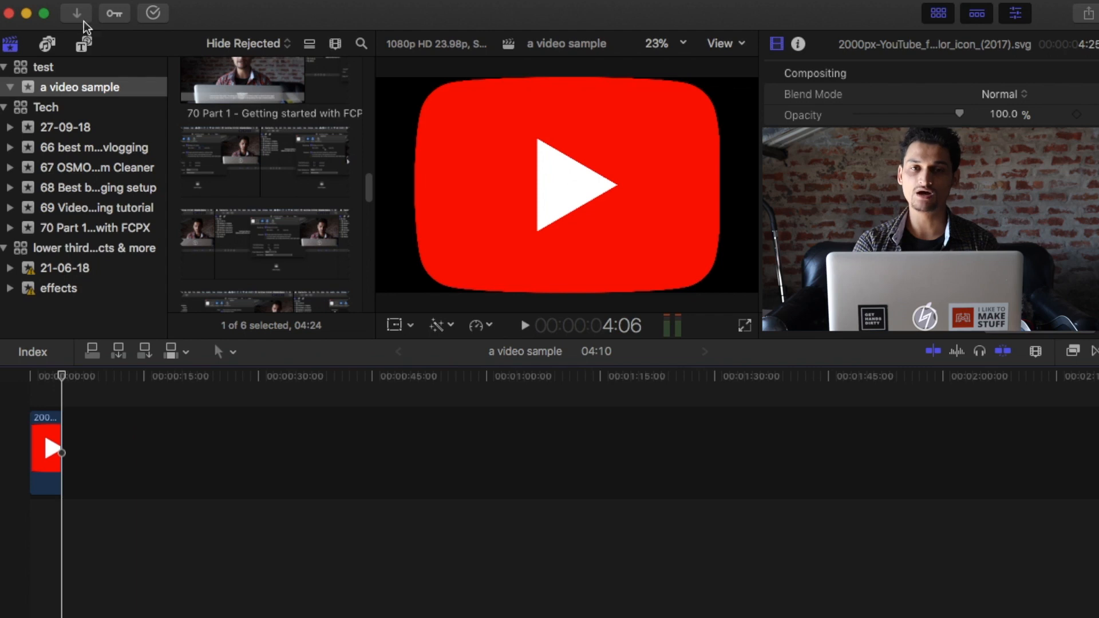
{"action": "left_click", "coordinate": [51, 47]}
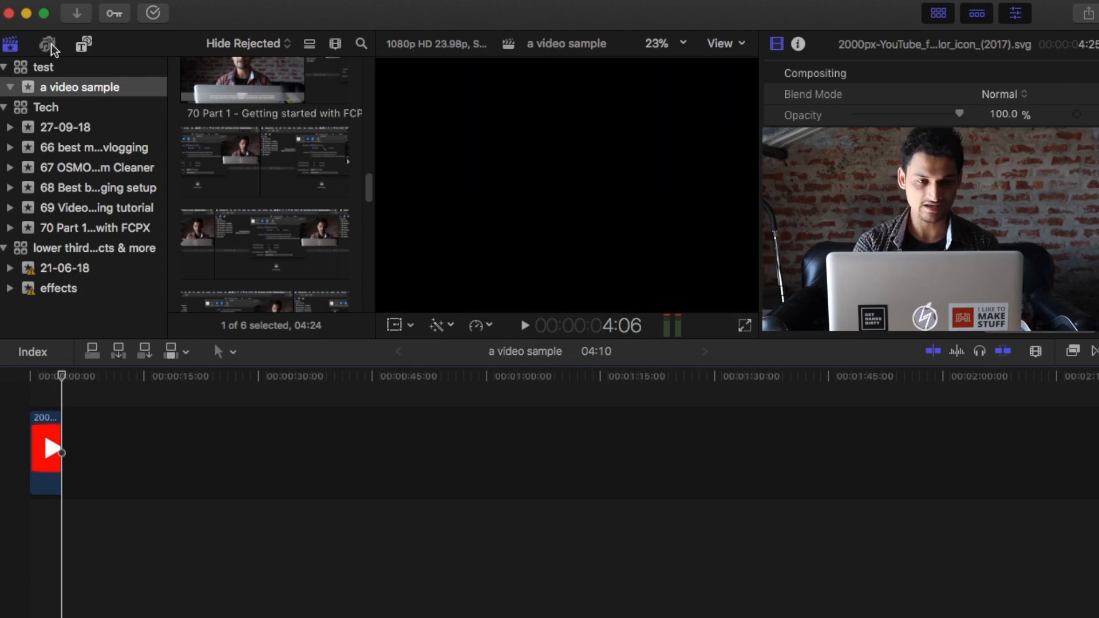
{"action": "left_click", "coordinate": [89, 45]}
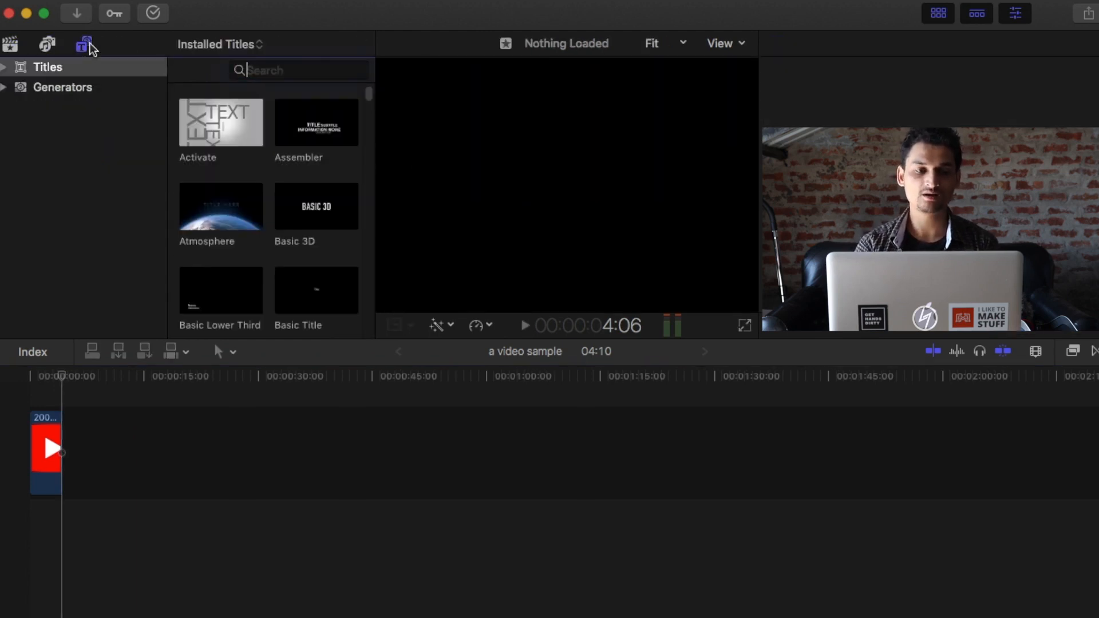
{"action": "left_click", "coordinate": [46, 43]}
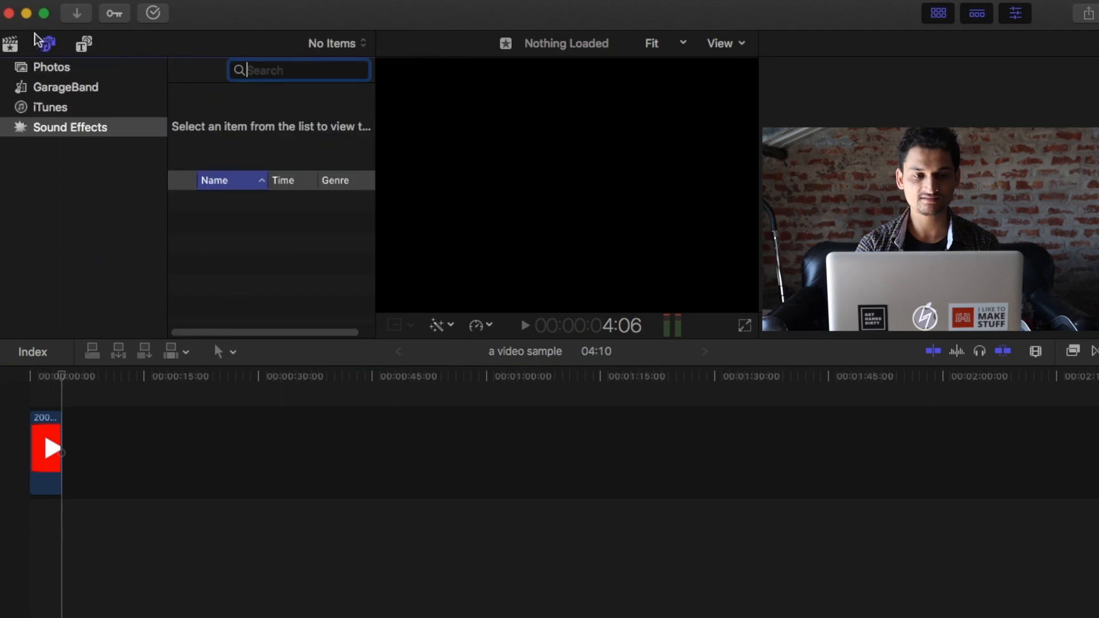
{"action": "left_click", "coordinate": [7, 46]}
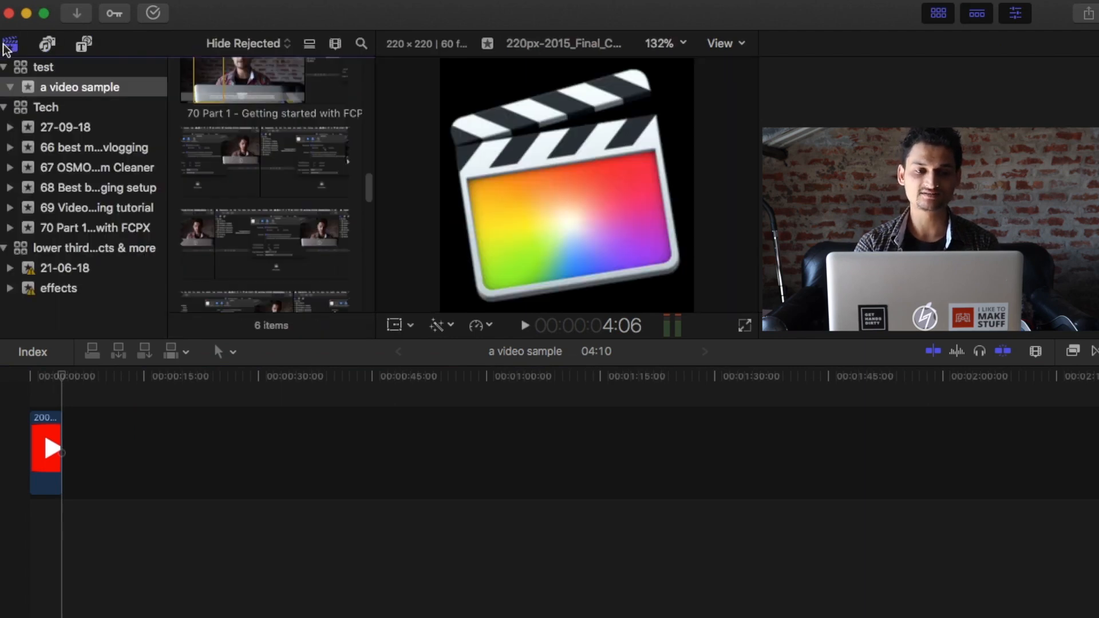